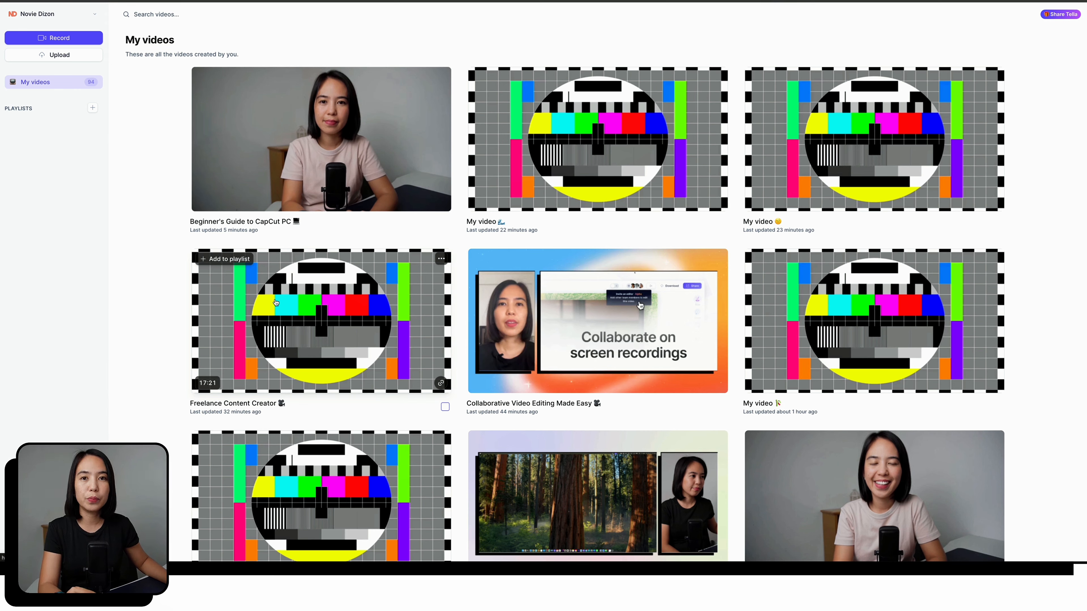
left_click(276, 302)
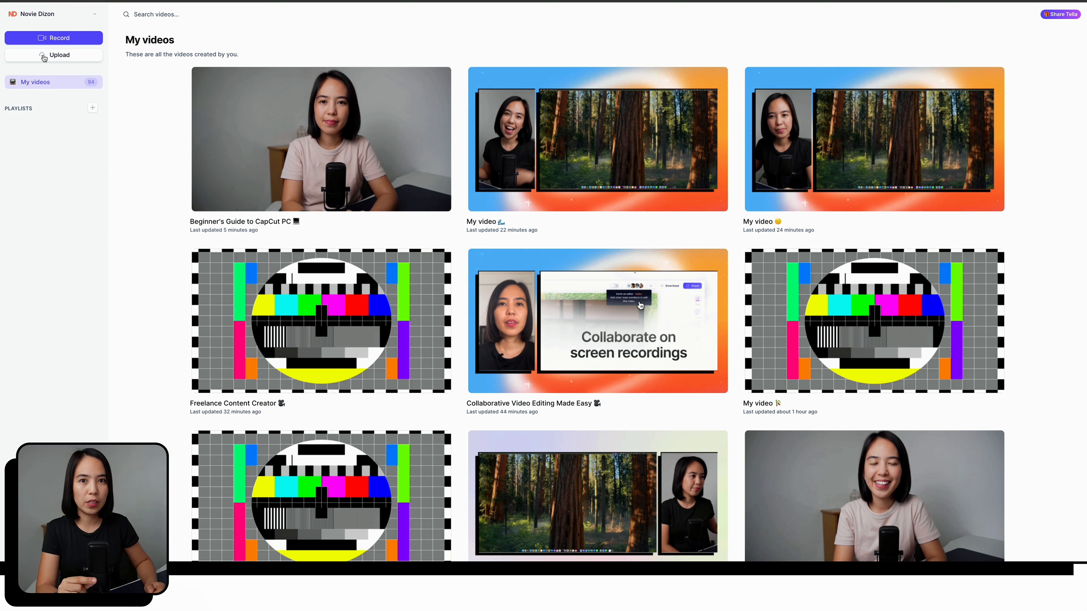
mouse_move(283, 379)
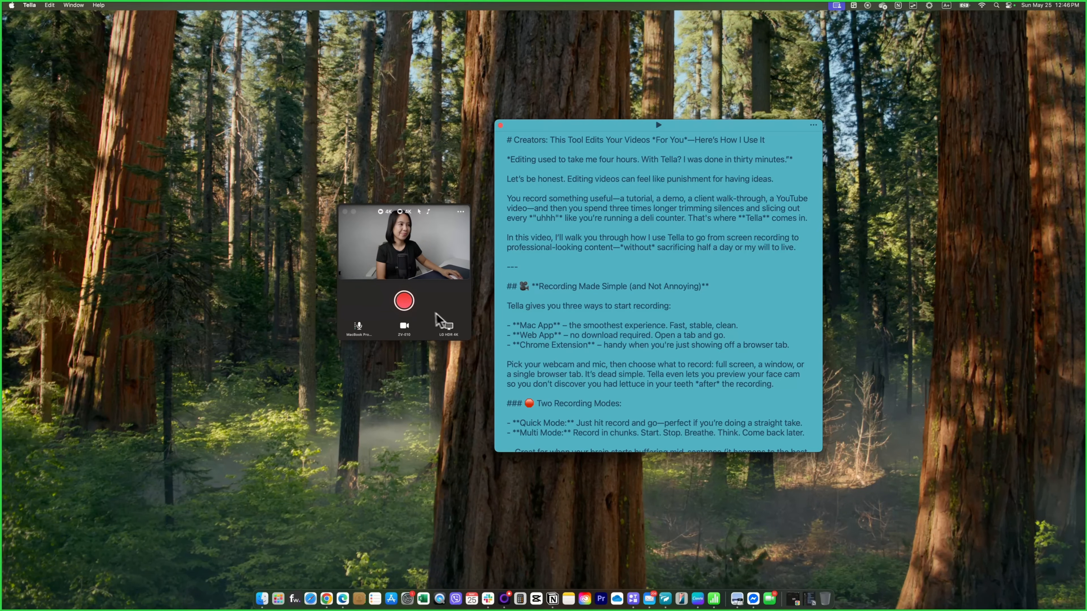
Step: Record a short clip of the screen and camera and open its preview
left_click(405, 302)
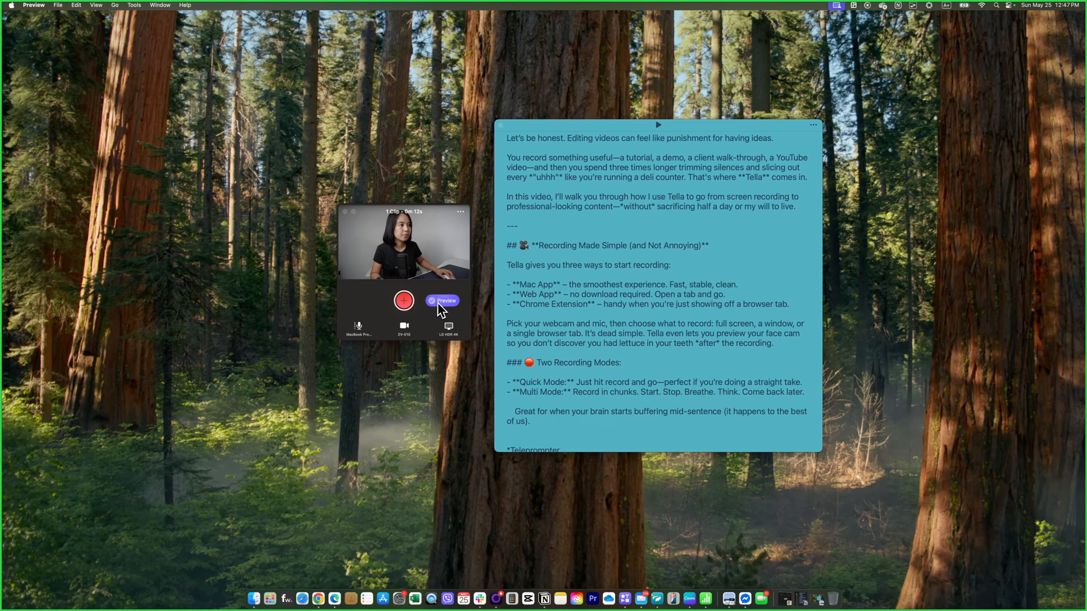
left_click(442, 301)
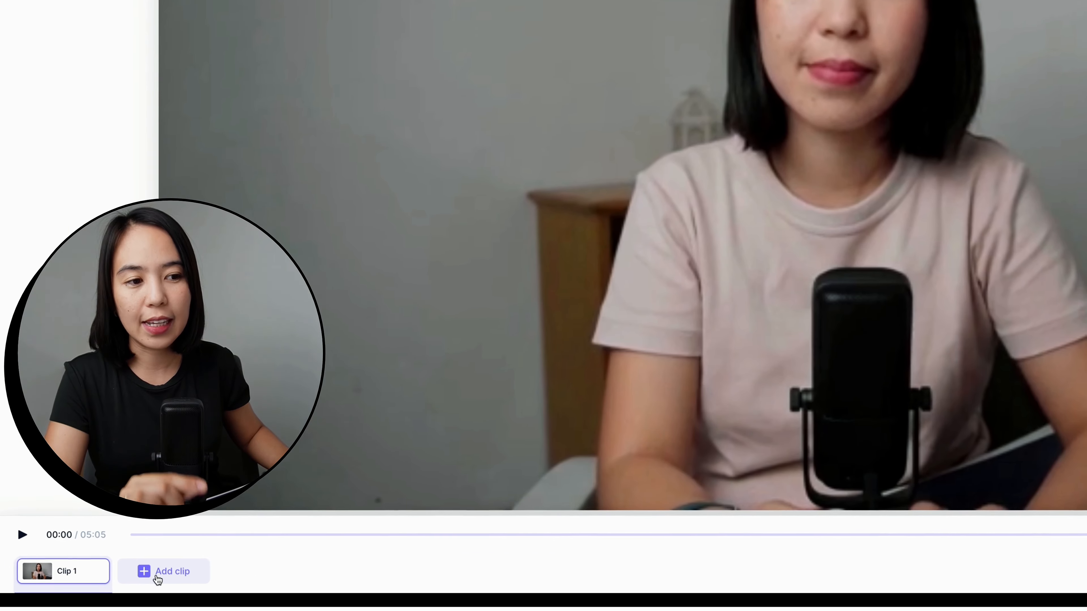
Step: Open the choices for adding a new clip after Clip 1 and return to the editor
left_click(104, 573)
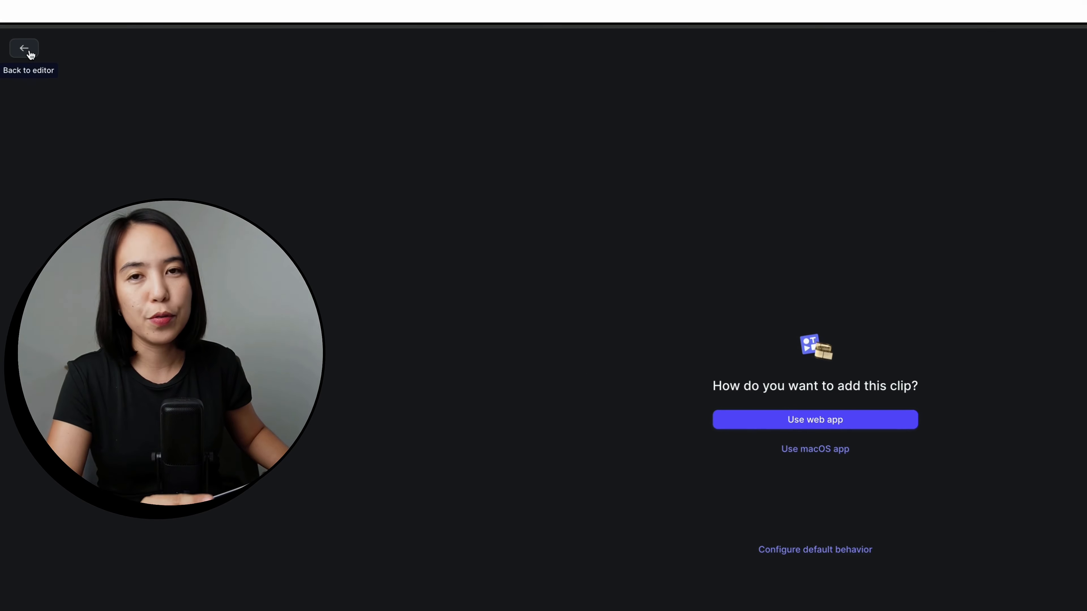
left_click(29, 52)
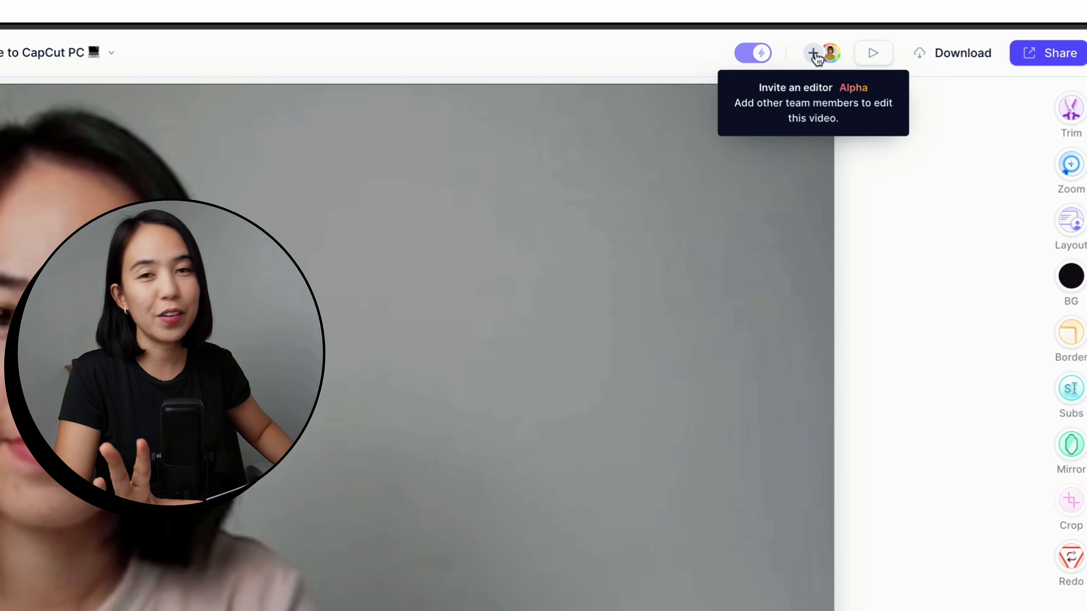
Step: Examine the editor invitation option and the Zoom, Layout, Background, Border and Subtitles settings
left_click(814, 56)
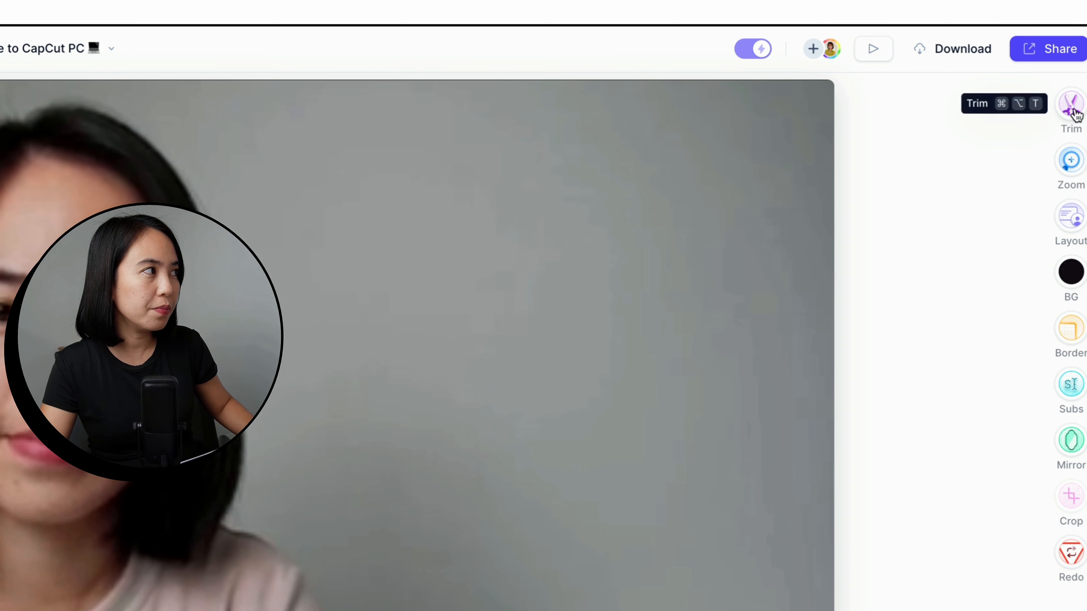
left_click(1073, 163)
left_click(1076, 231)
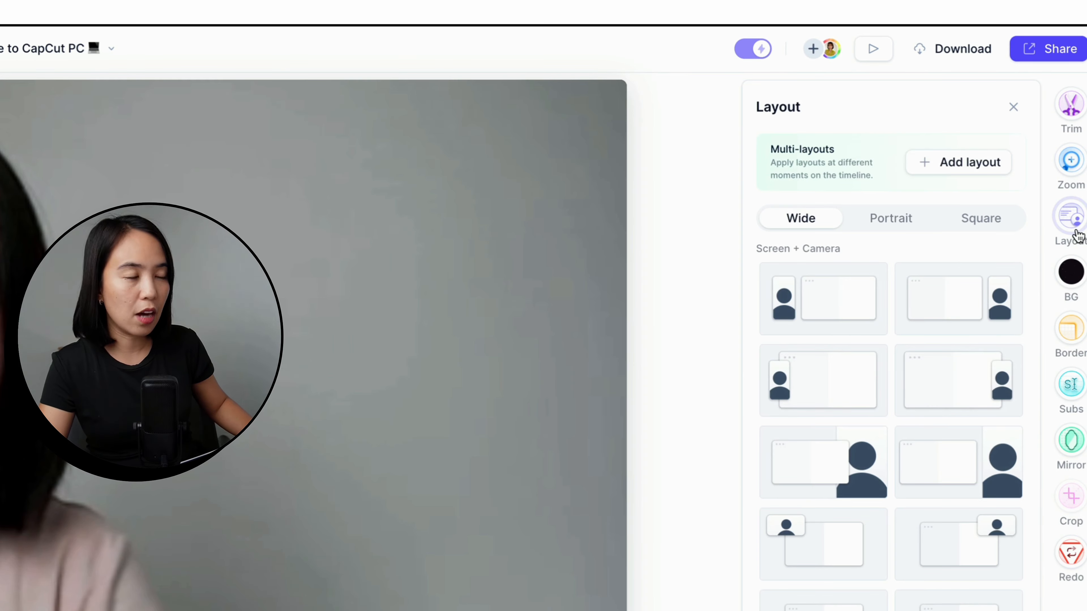
left_click(1071, 275)
left_click(1070, 330)
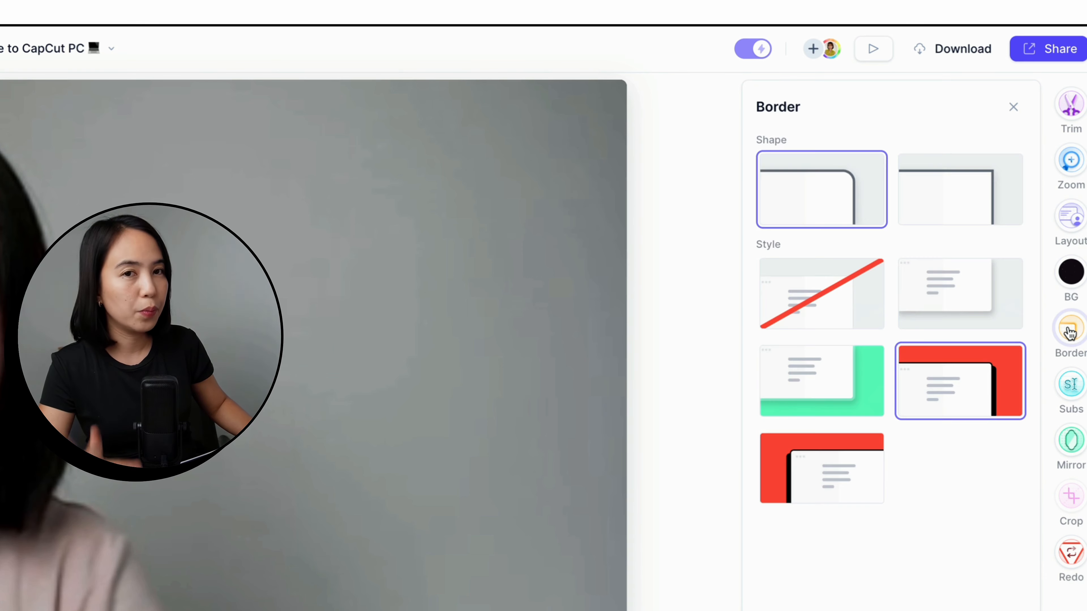
left_click(1070, 384)
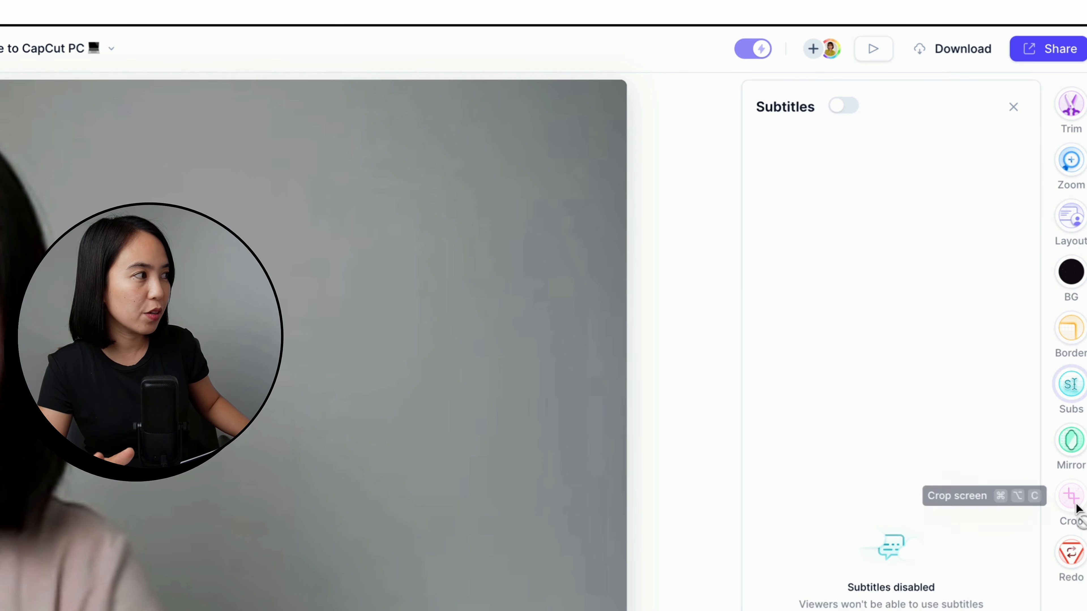
Step: Trim the silent buffers from the start and end of the video
left_click(1072, 106)
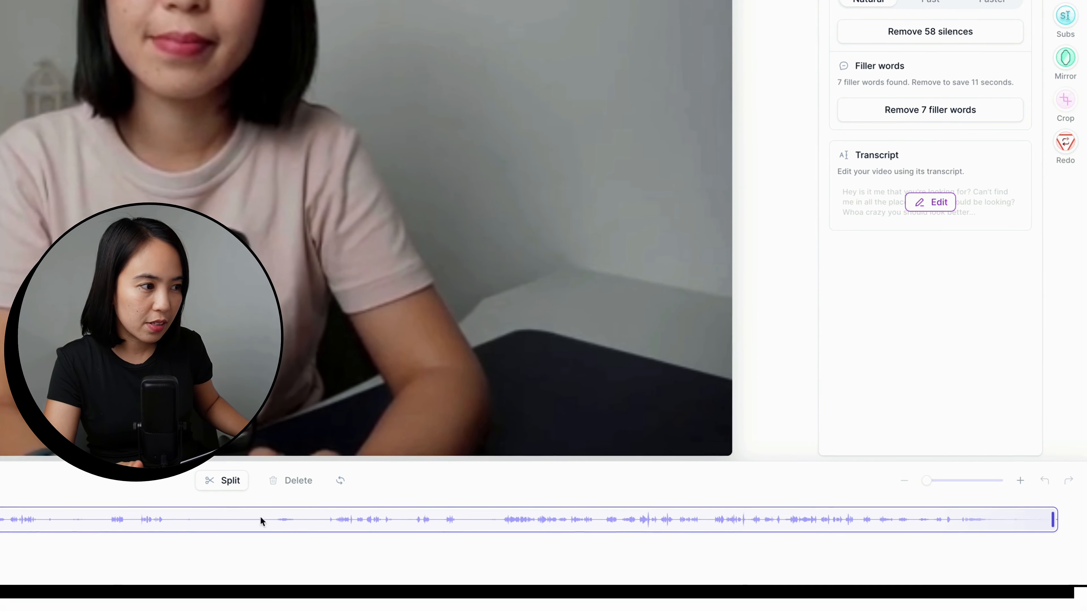
mouse_move(927, 481)
left_mouse_down()
mouse_move(981, 480)
mouse_move(919, 482)
left_mouse_up()
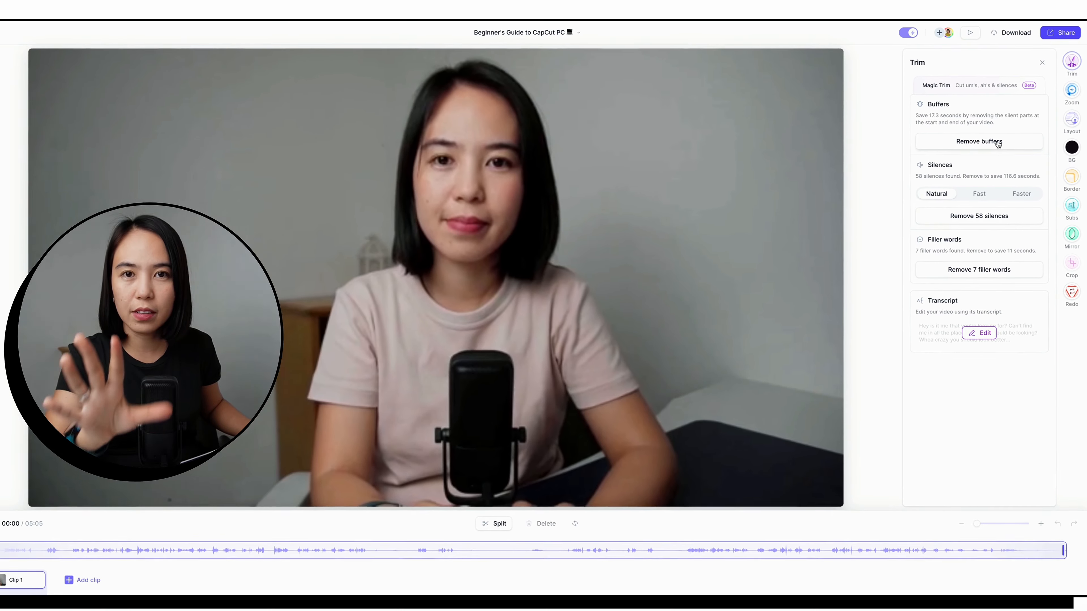
left_click(1000, 146)
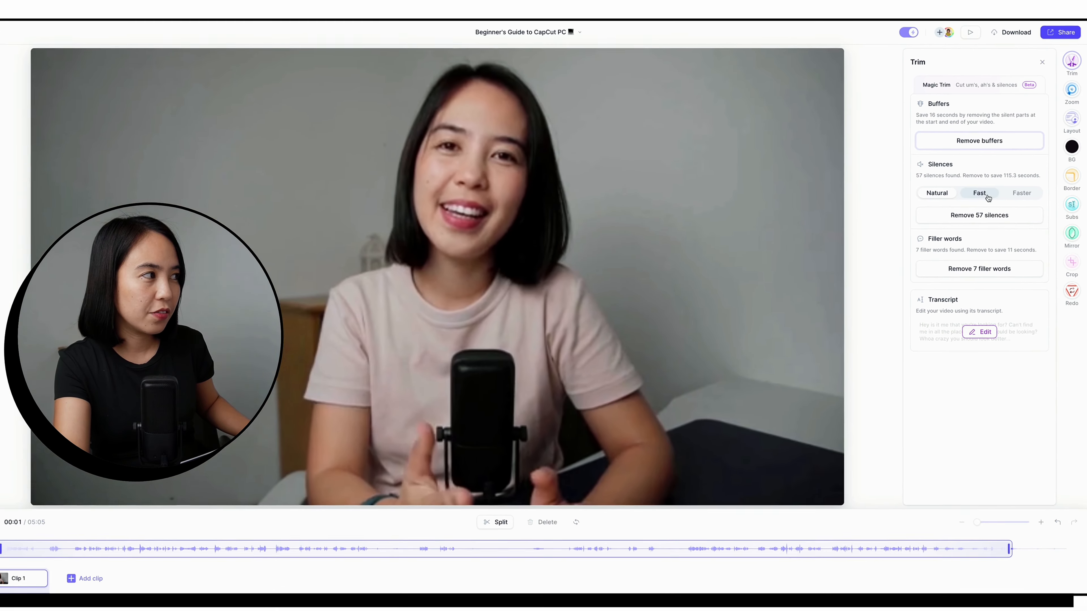
Step: Remove all silences at the Faster setting and all detected filler words from the video
left_click(987, 196)
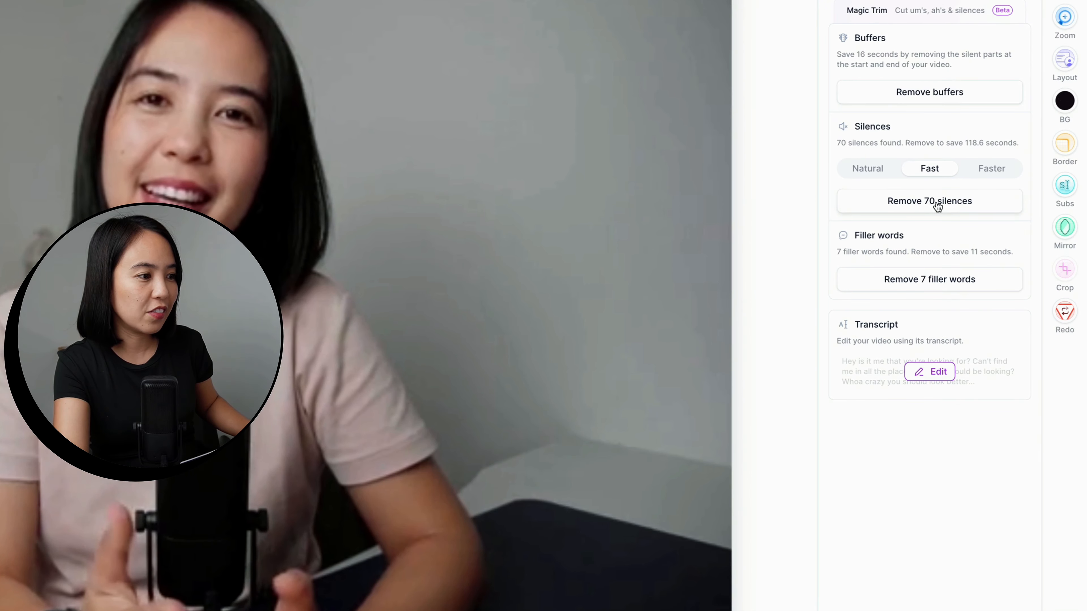
left_click(1001, 172)
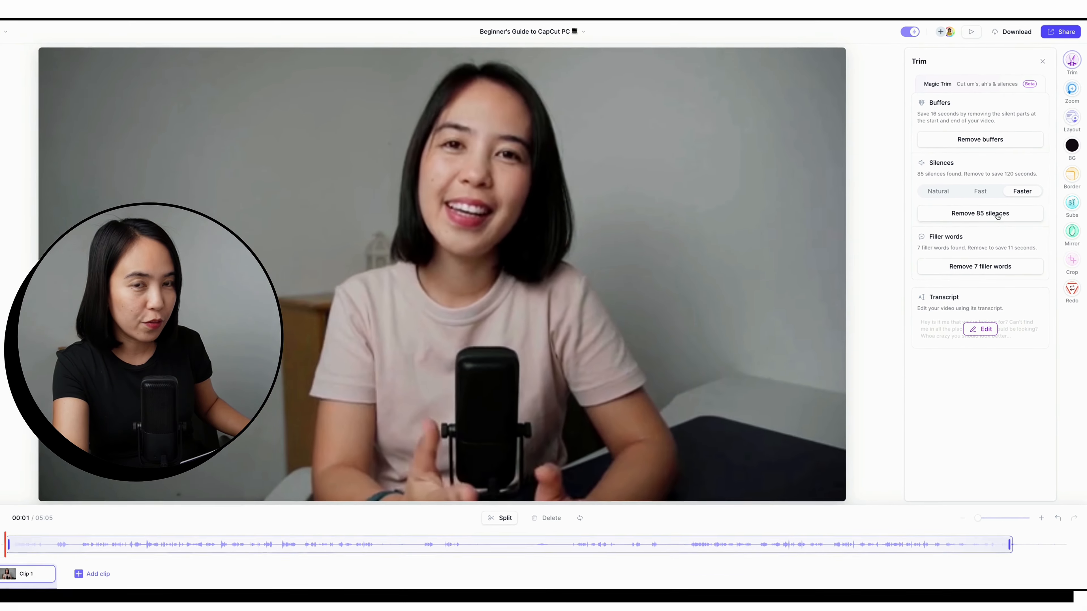
left_click(998, 213)
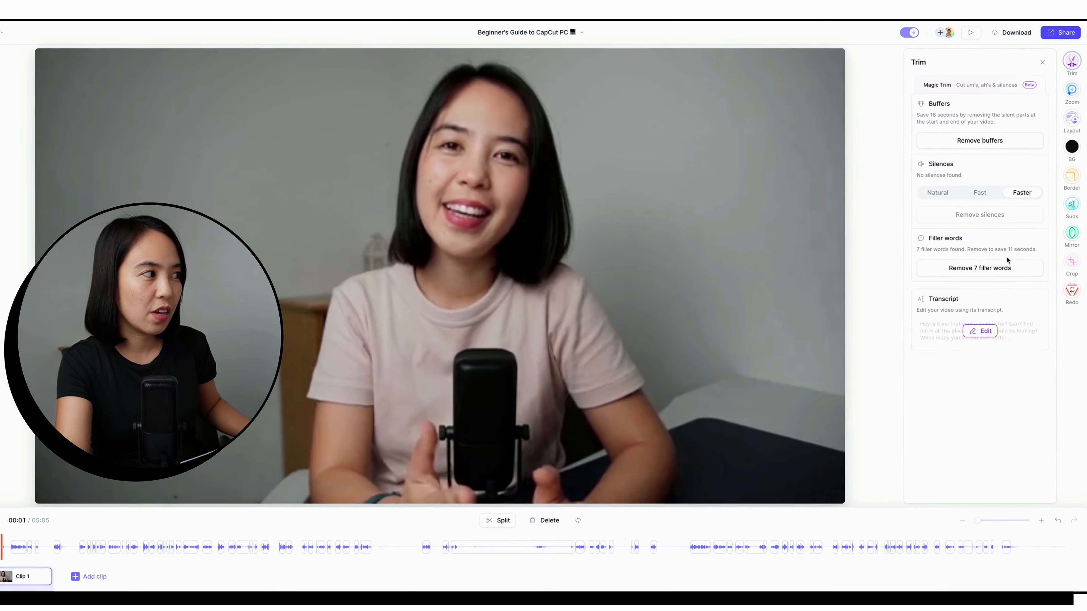
left_click(1008, 268)
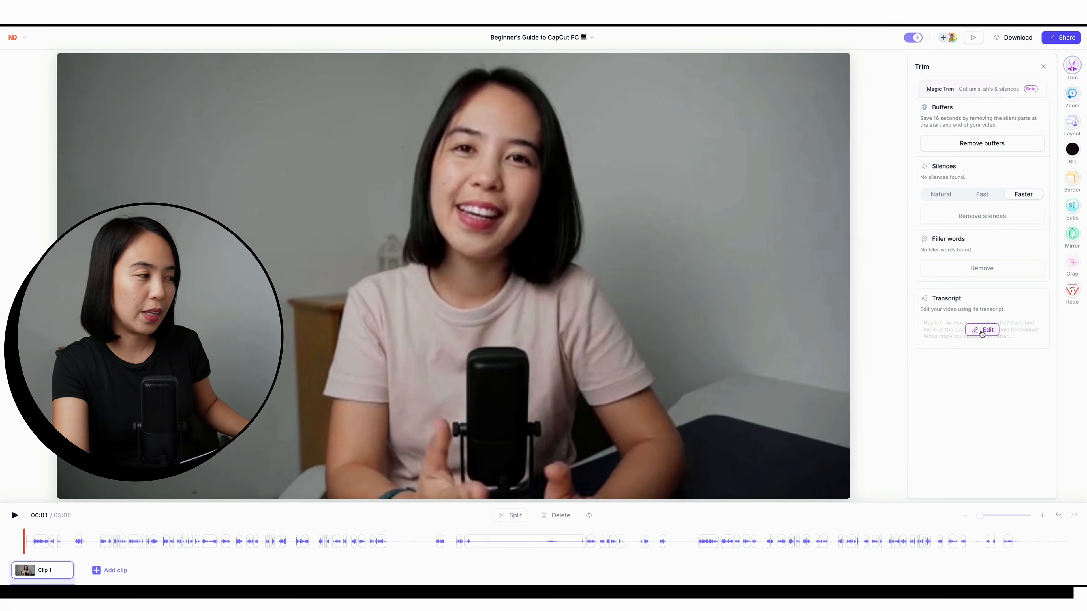
Step: In the transcript, delete "and I've.", "And in this video I'm gonna show and", and the passage from "on how to use" through "So if you're."
left_click(981, 330)
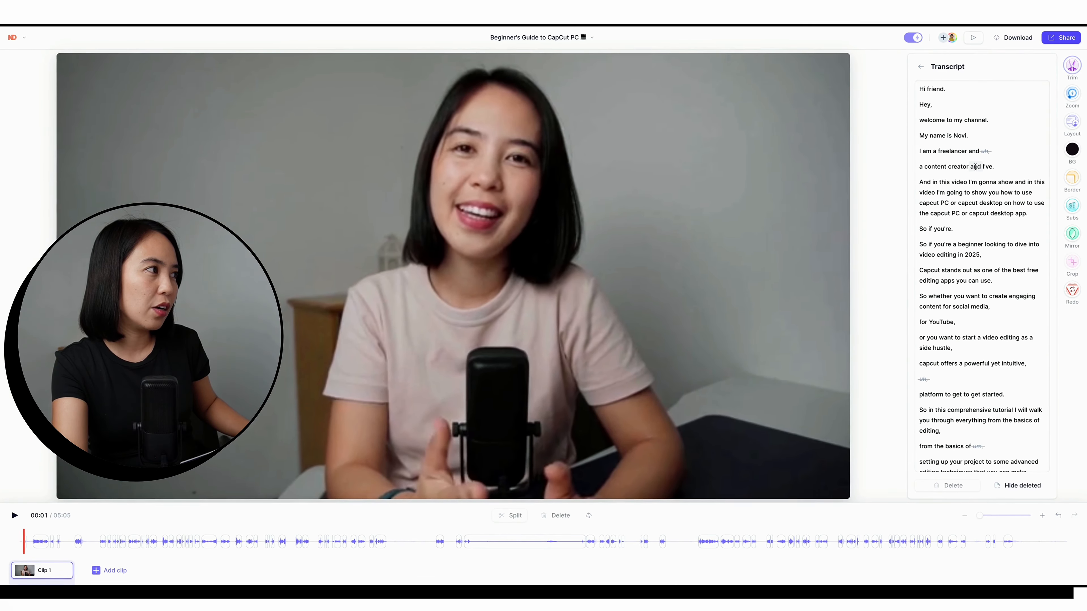
left_click_drag(970, 166, 994, 166)
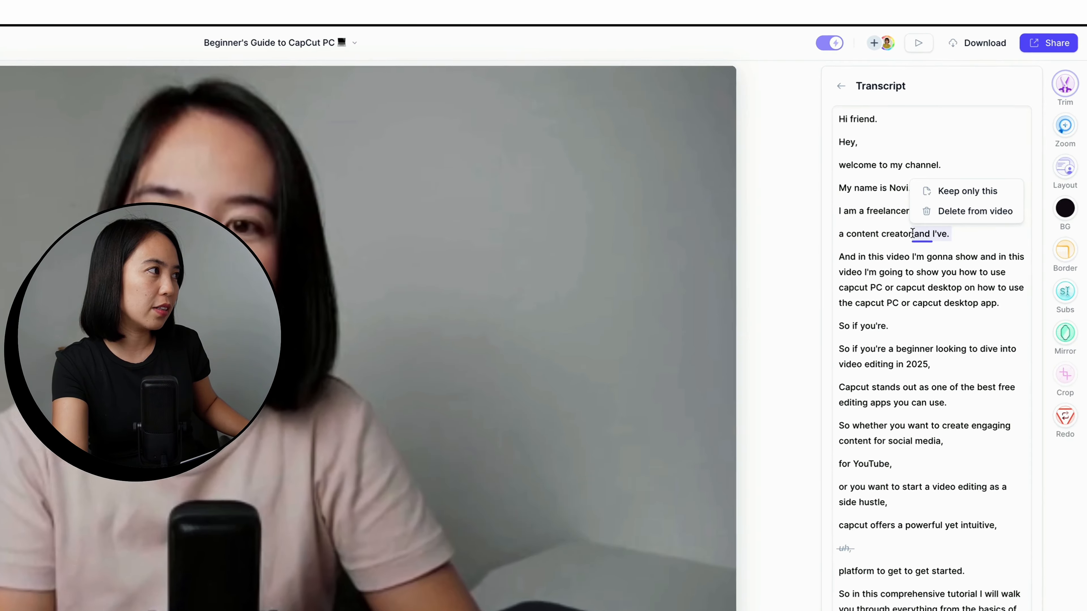
left_click(998, 155)
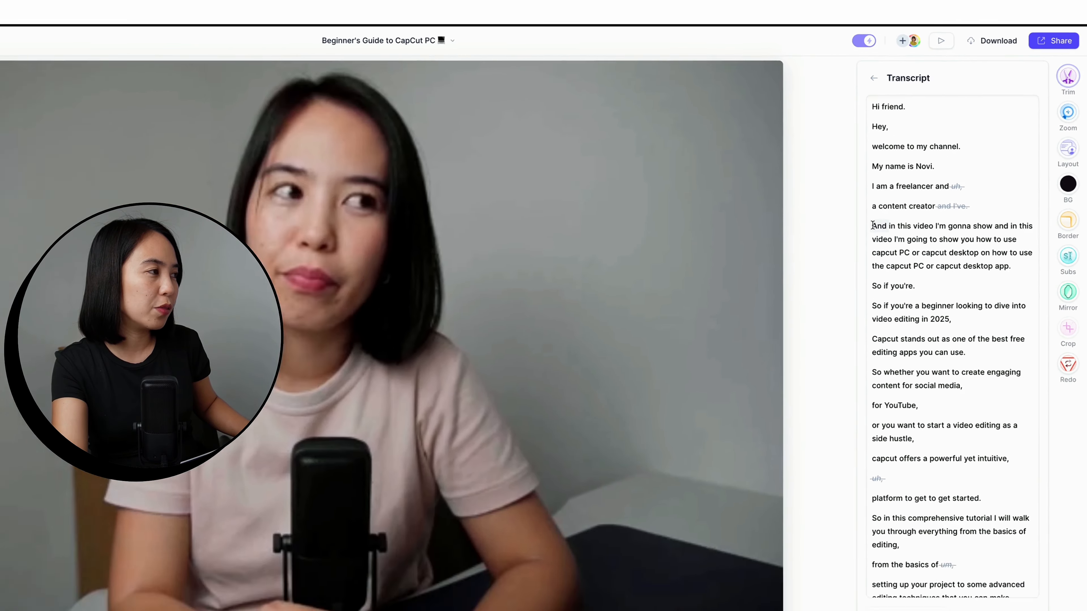
left_click_drag(920, 182, 1018, 185)
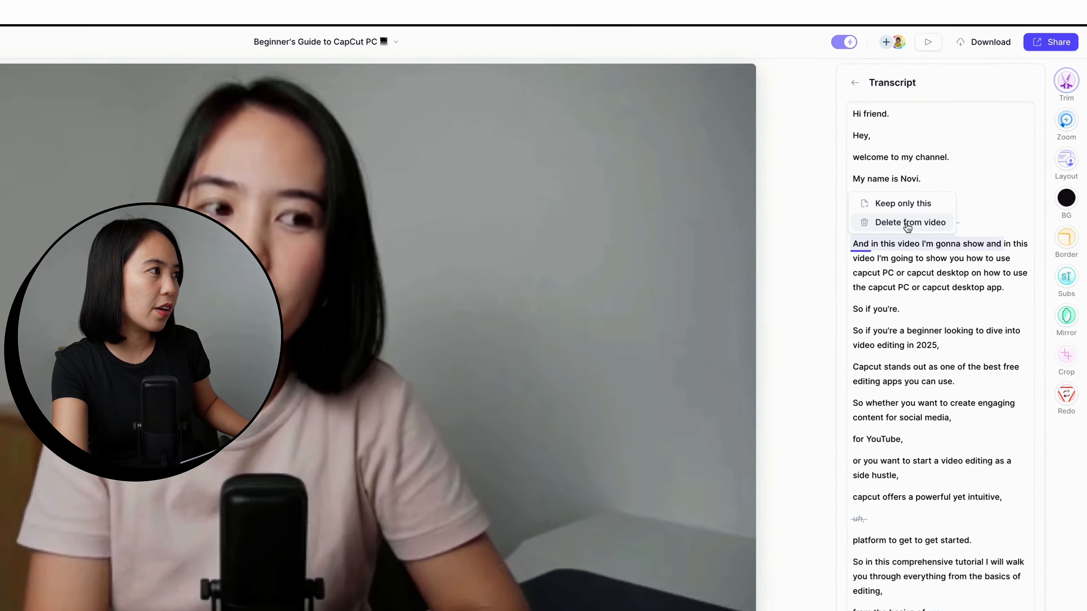
left_click(958, 170)
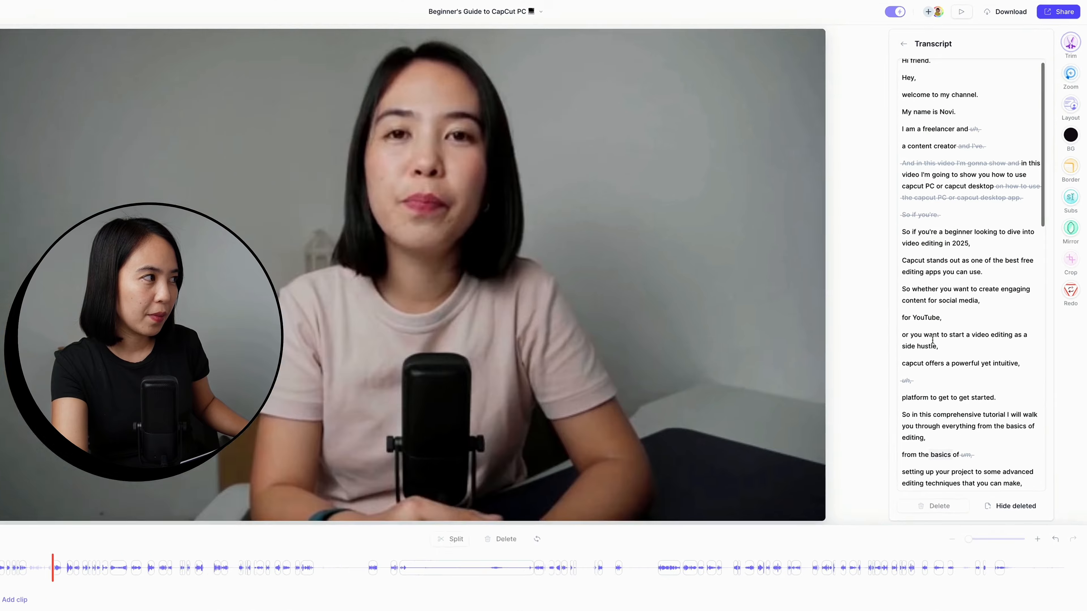
key("Delete")
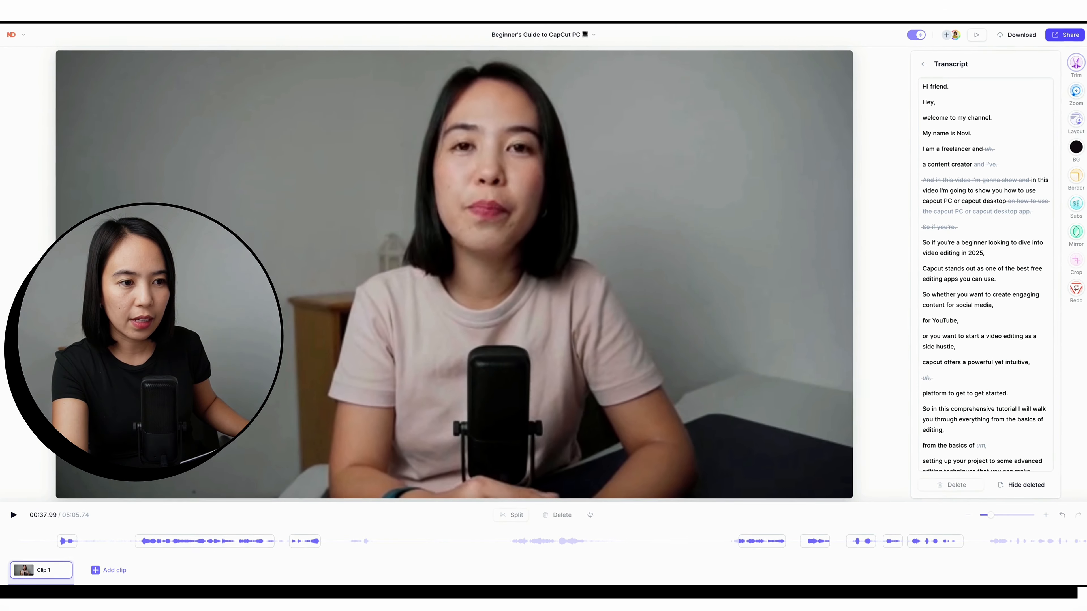
Step: Play the opening of Clip 1 and delete its first segment, "Hi friend.", from the timeline
left_click(63, 541)
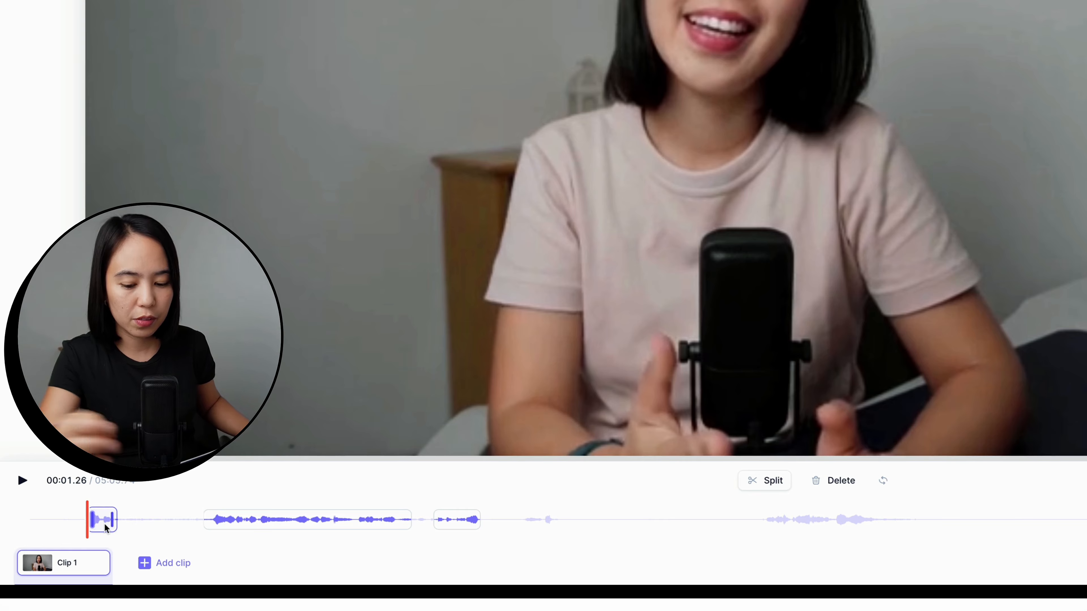
key("space")
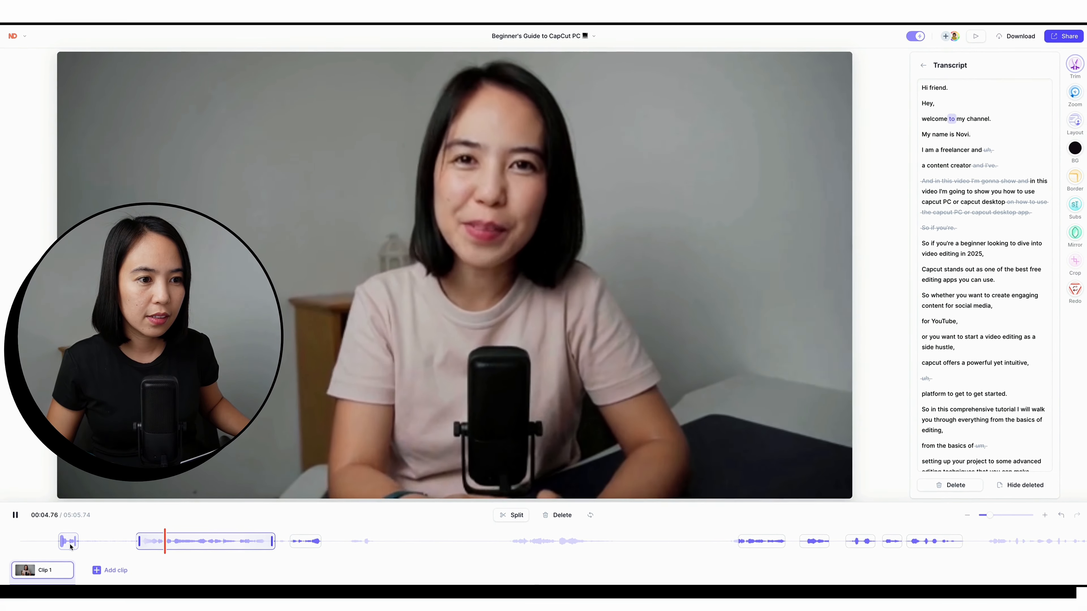
left_click(67, 541)
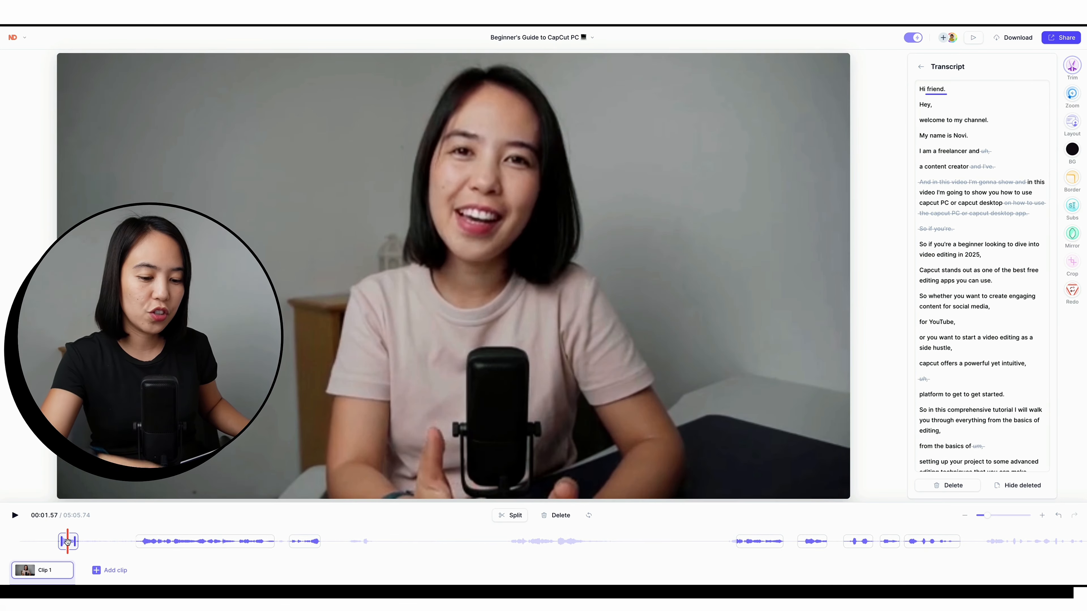
left_click(164, 541)
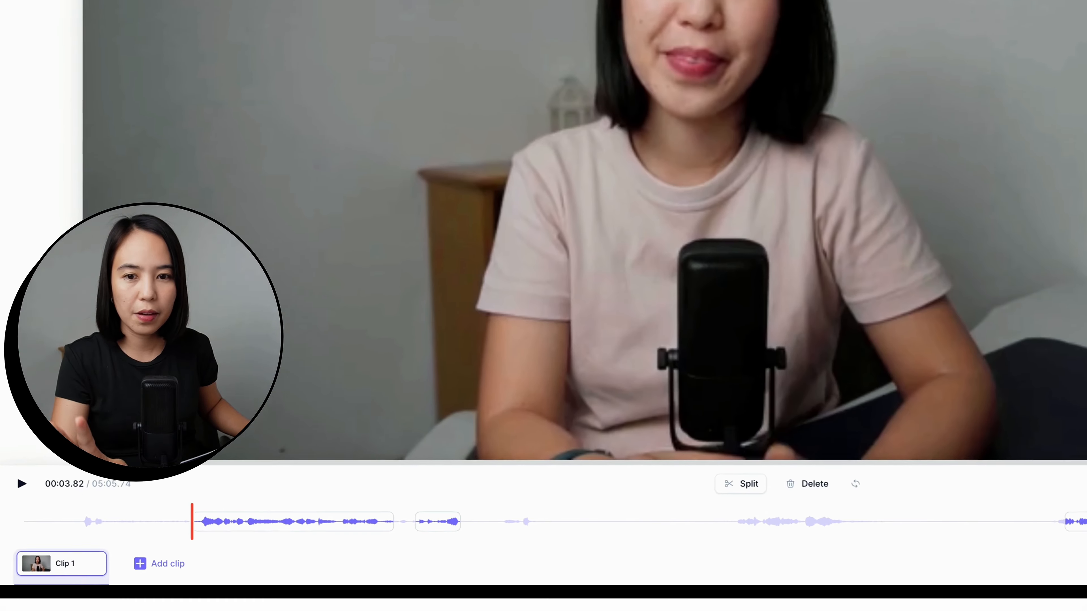
key("space")
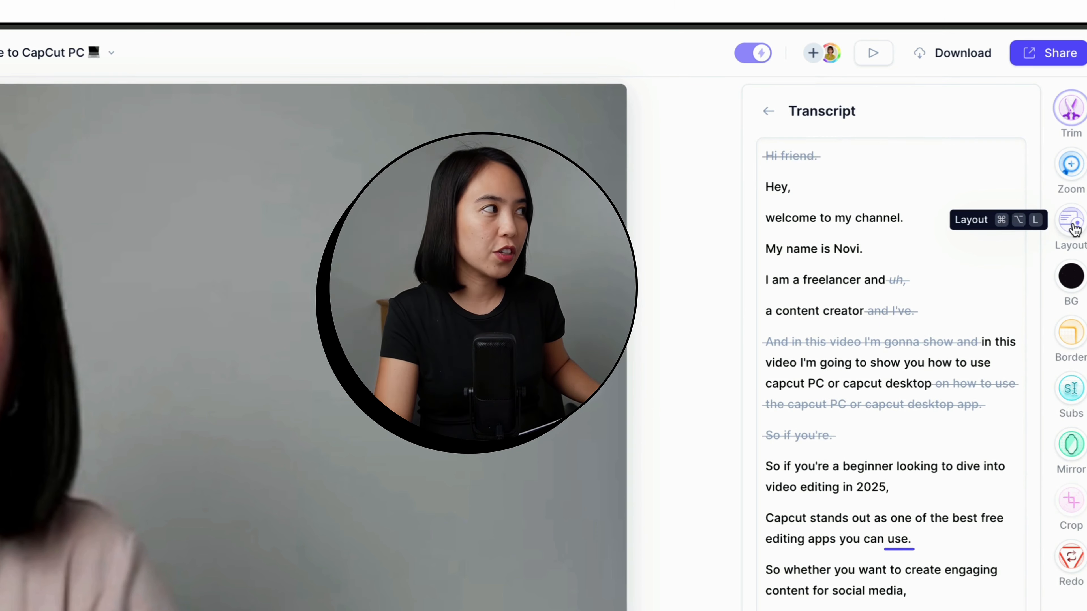
Step: Examine the Wide, Portrait and Square layout options for the video
left_click(1071, 222)
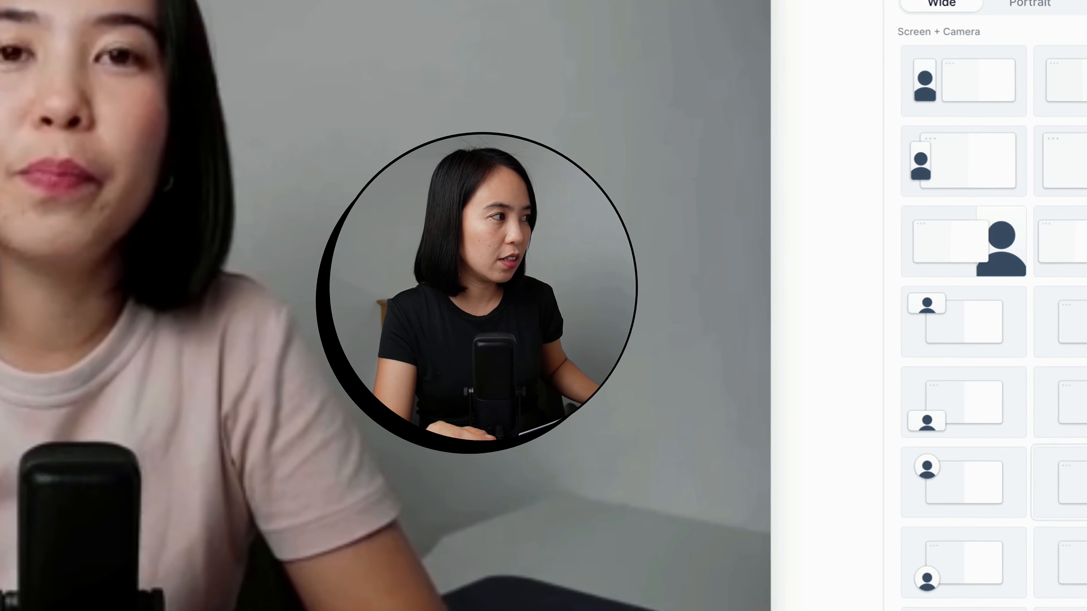
scroll(1030, 488, "down", 2)
scroll(1029, 490, "up", 2)
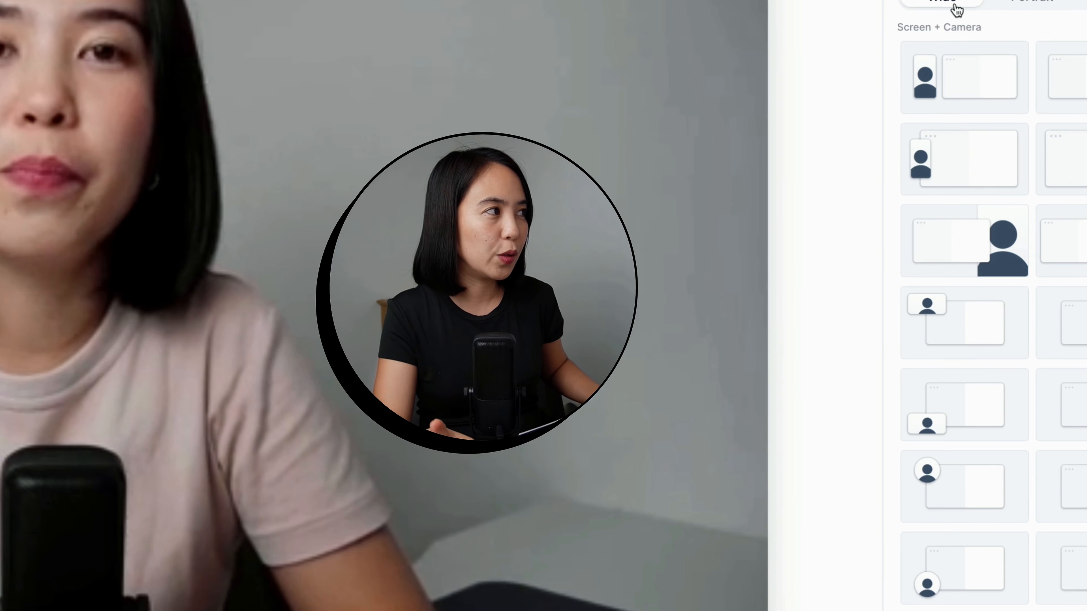
left_click(1028, 2)
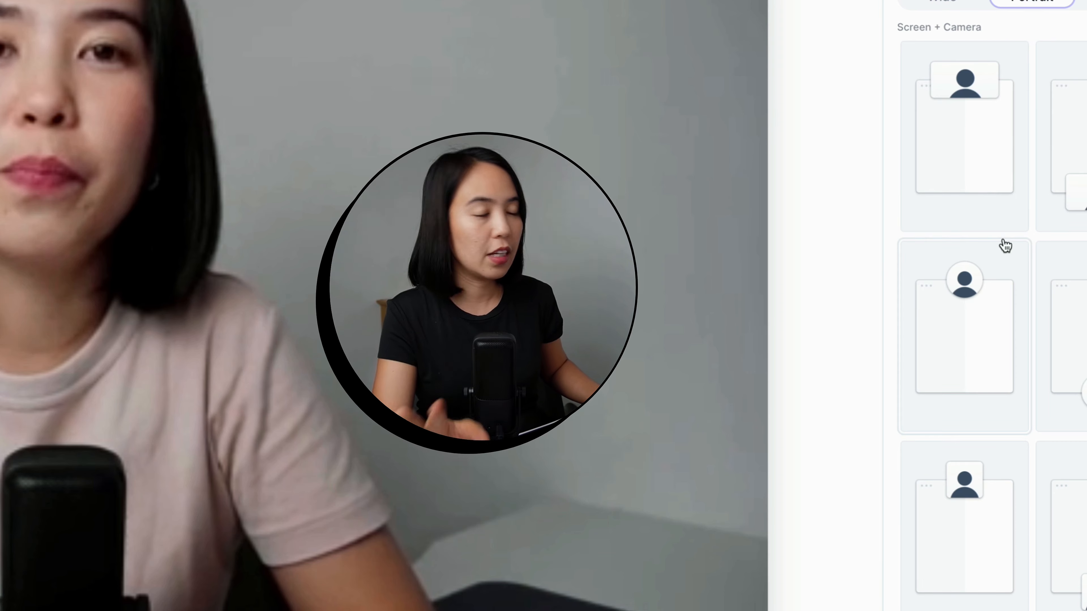
left_click(1085, 2)
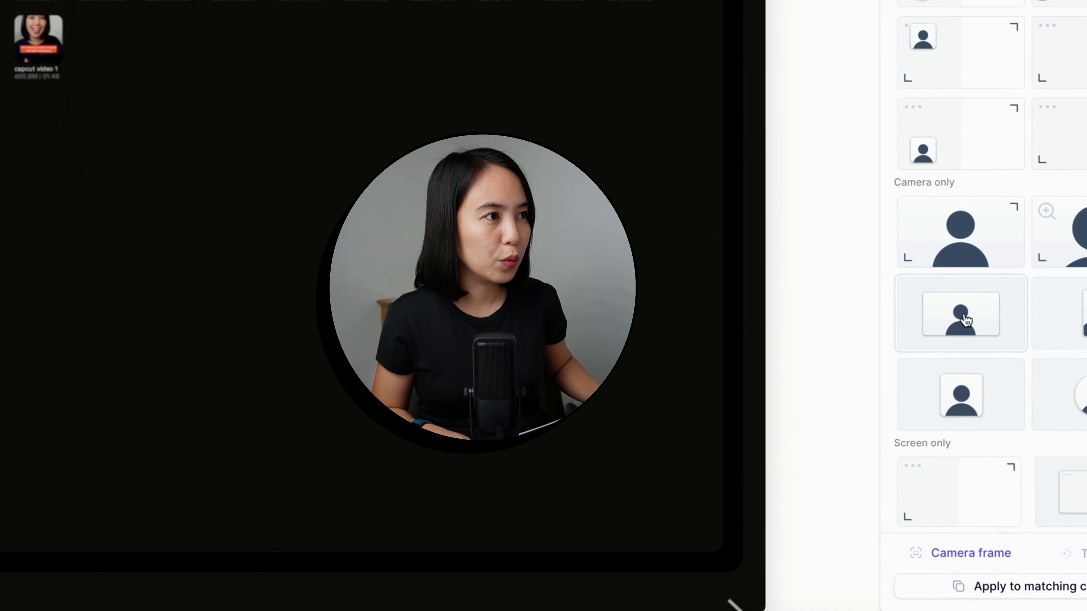
Step: Try a full-screen layout with a small lower-left camera and apply the Wide layout with a tall camera overlapping the screen's left edge
left_click(962, 350)
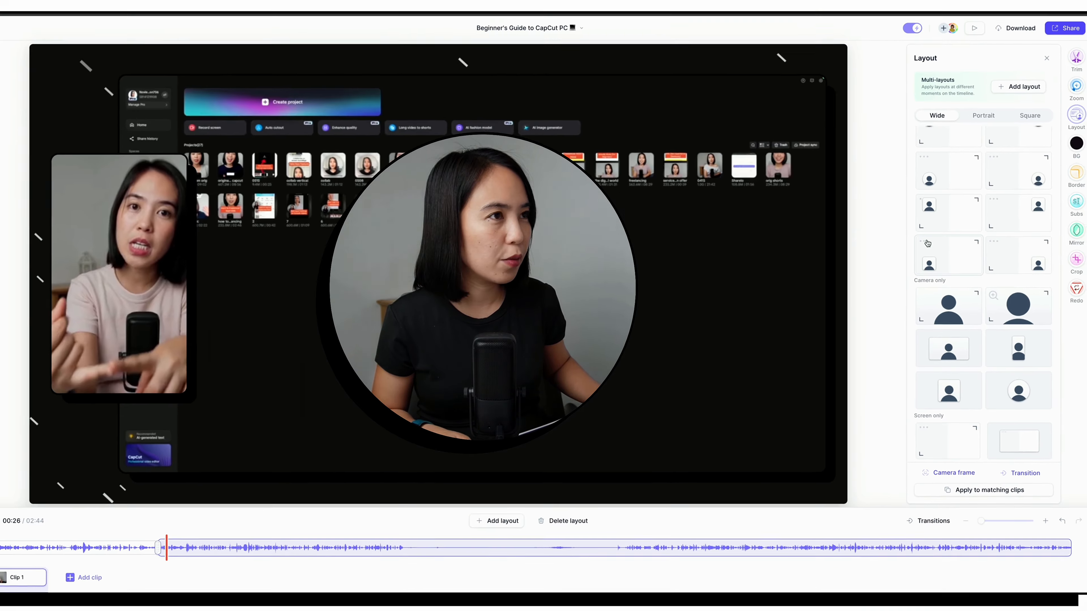
left_click(958, 251)
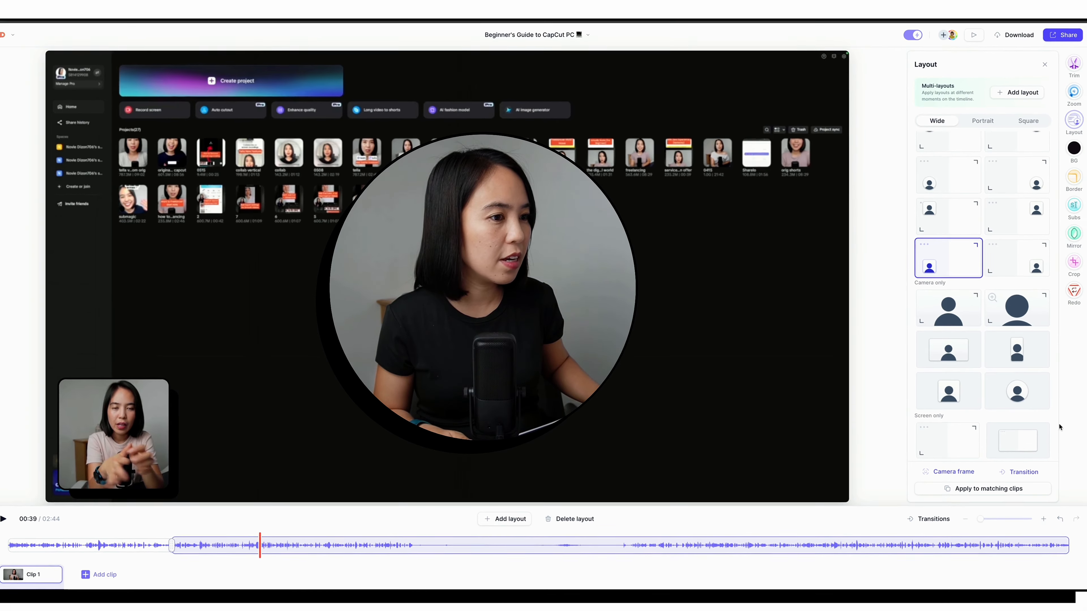
left_click(946, 215)
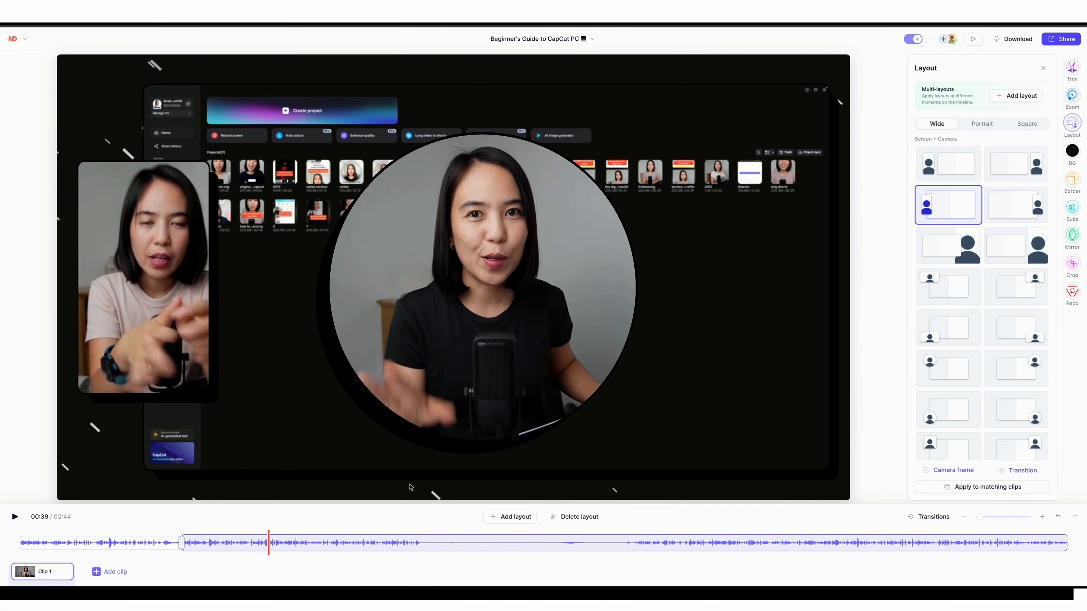
Step: Try the full-frame camera-only and screen-only layouts, and apply the Wide layout with a tall camera on the left beside the screen
scroll(975, 328, "down", 2)
left_click(976, 328)
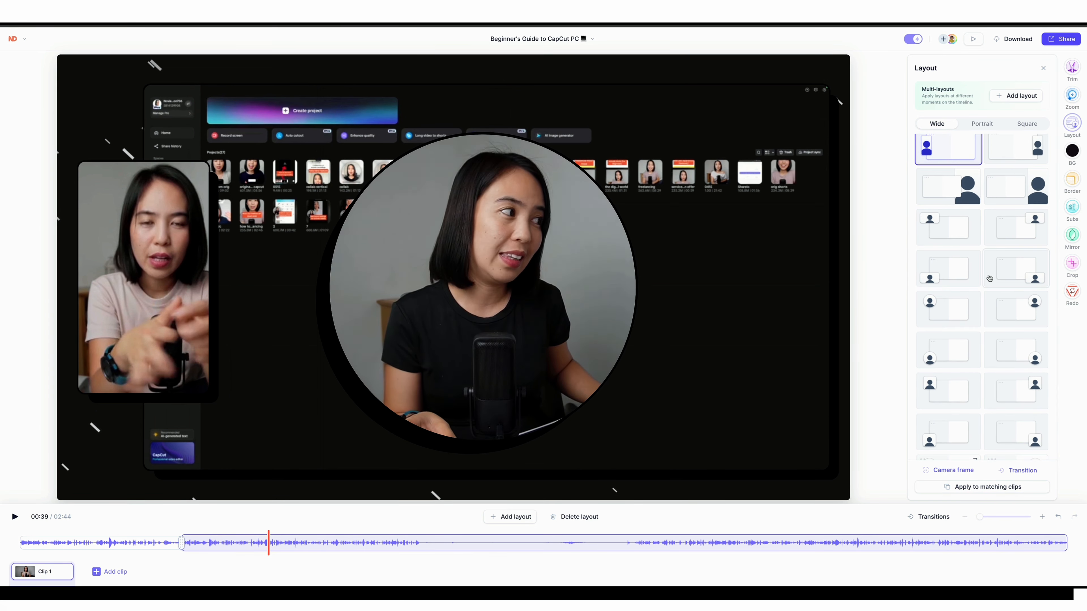
left_click(1022, 310)
scroll(1022, 310, "down", 5)
left_click(948, 308)
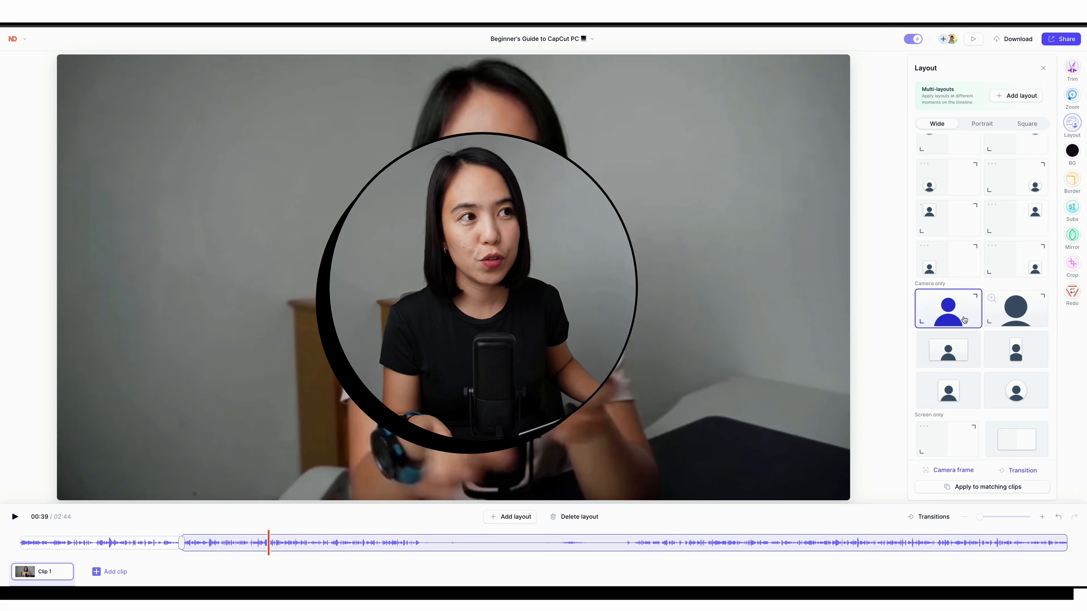
left_click(947, 439)
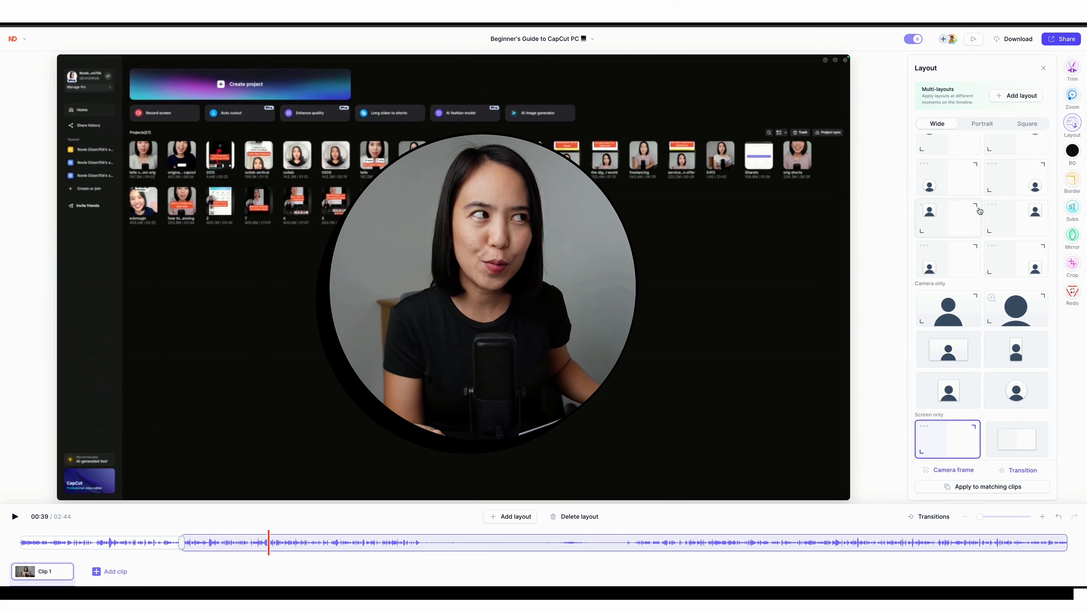
scroll(1029, 204, "up", 10)
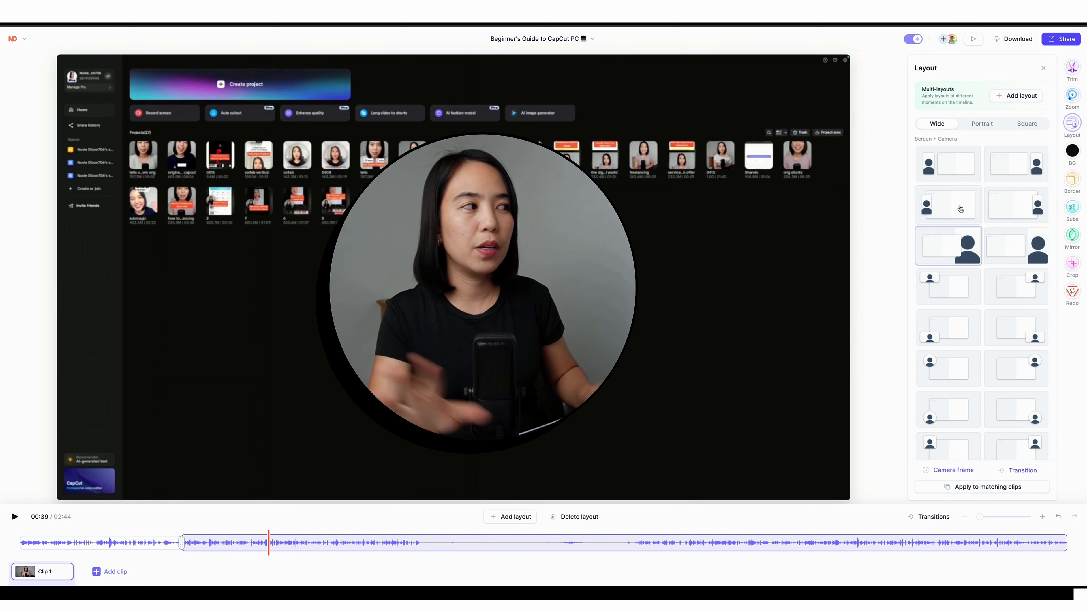
left_click(958, 175)
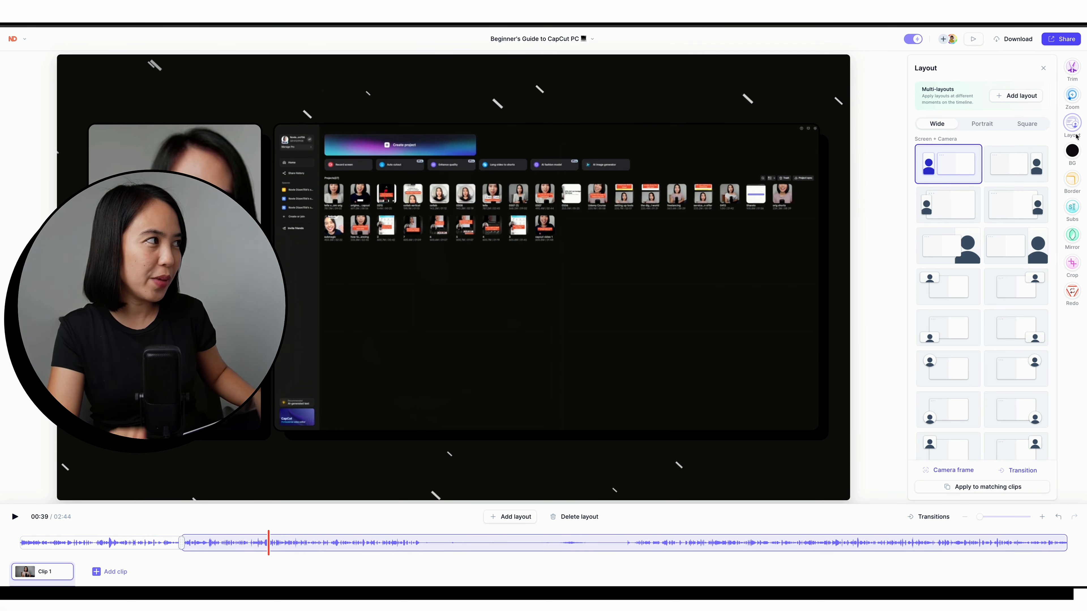
Step: Generate automatic zooms for Clip 1 and deselect the selected screen layer
left_click(1072, 95)
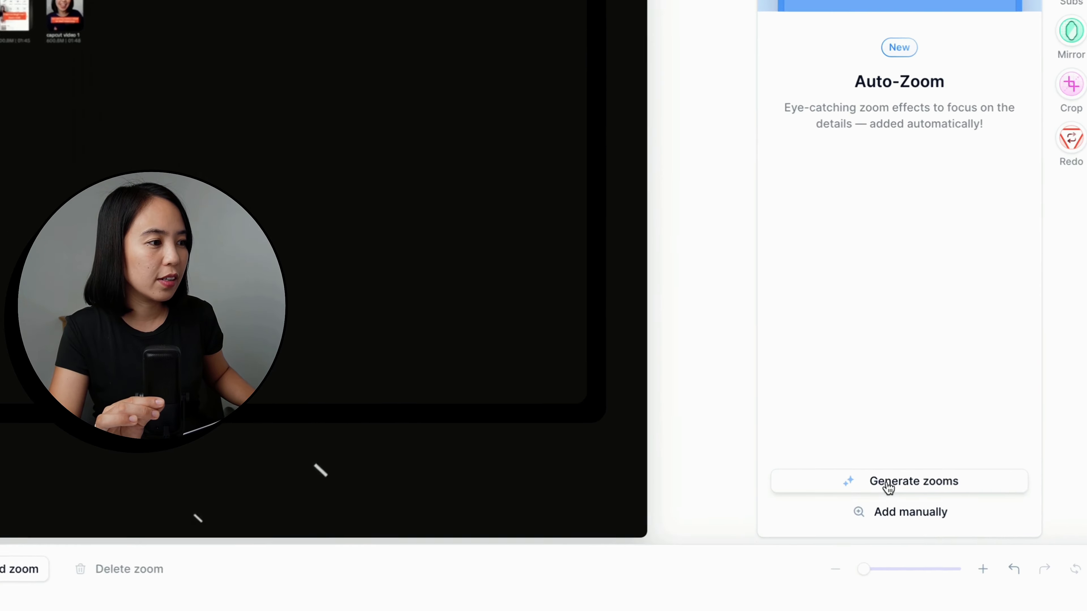
left_click(970, 488)
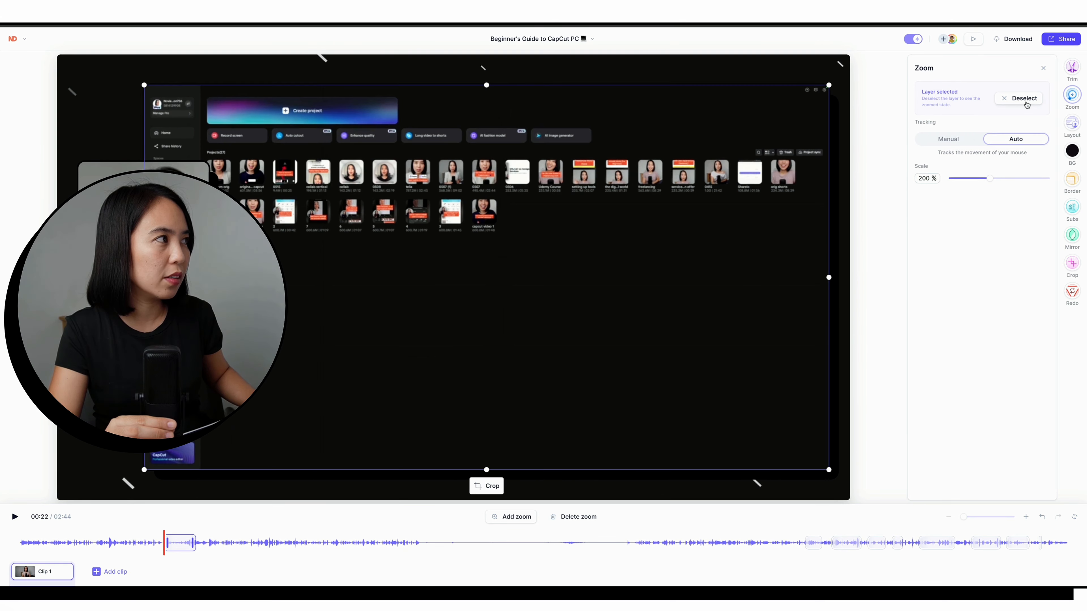
left_click(1022, 101)
Step: Set the 00:22 zoom to Manual tracking and the zoom at the clip's start to Auto tracking
left_click(962, 102)
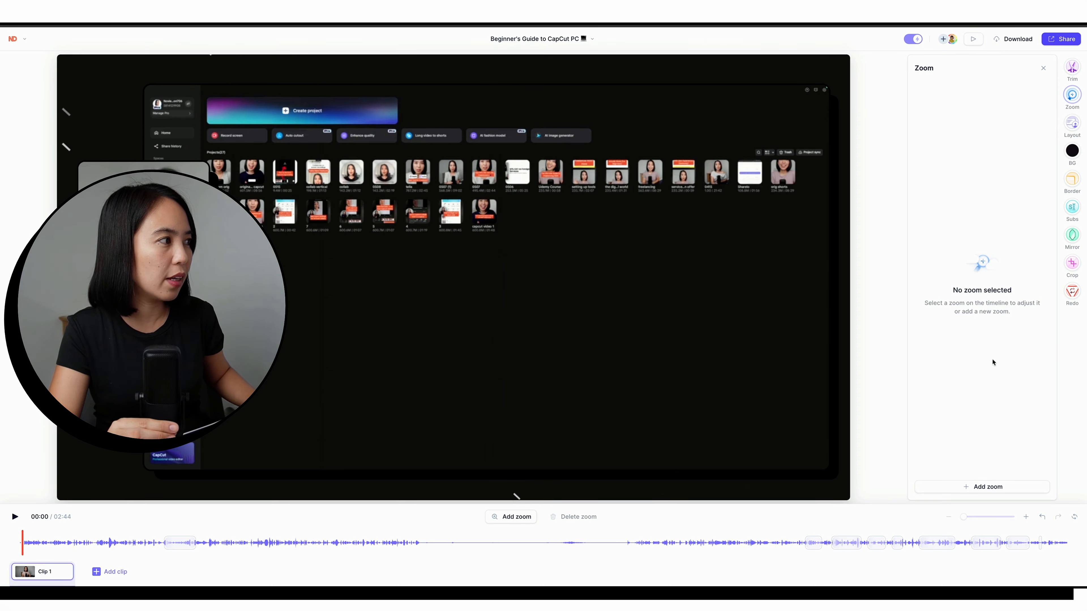
left_click(960, 487)
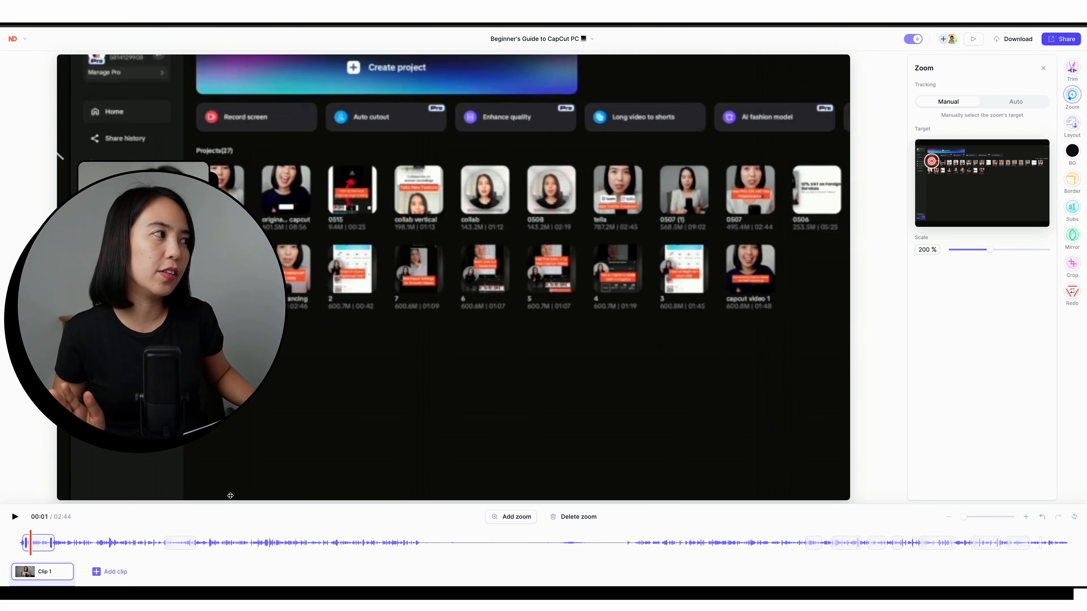
left_click(1015, 101)
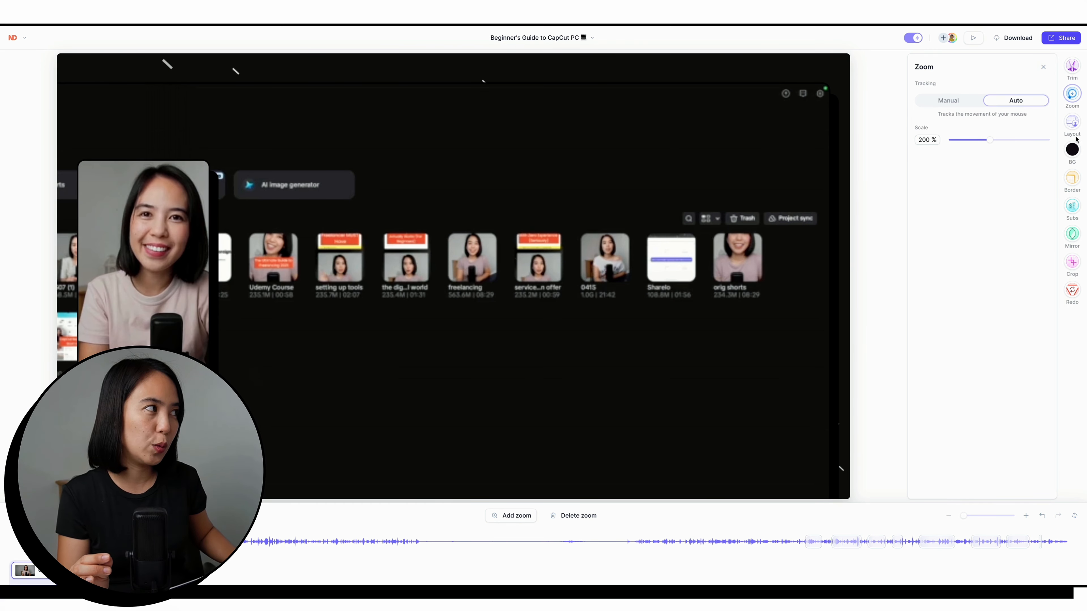
Step: Examine the animated backgrounds and the Unsplash, Tella and macOS image background collections
left_click(1074, 152)
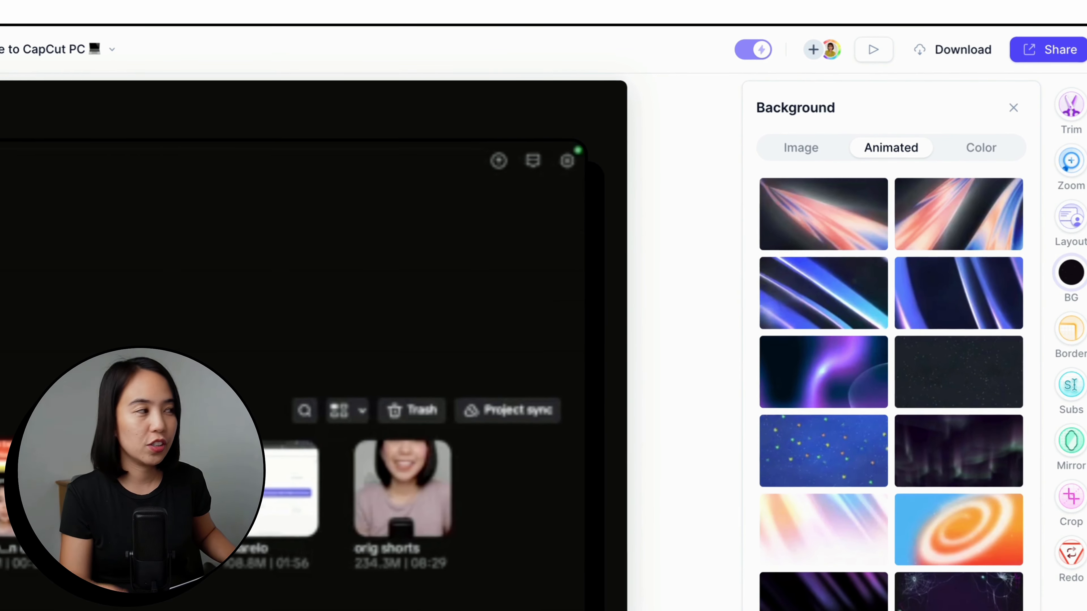
scroll(882, 376, "down", 10)
left_click(796, 150)
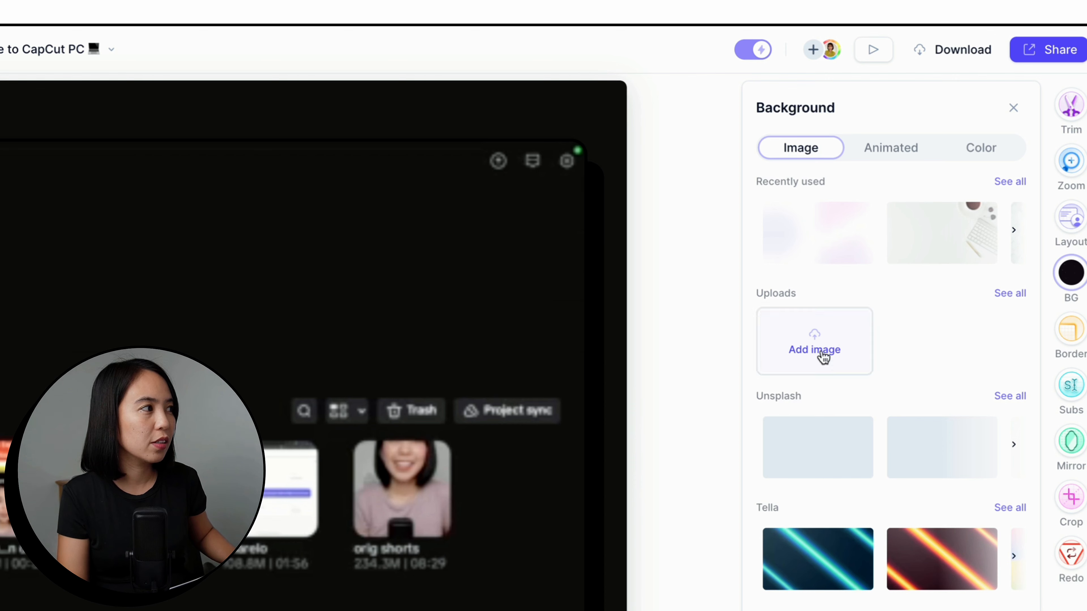
left_click(1009, 396)
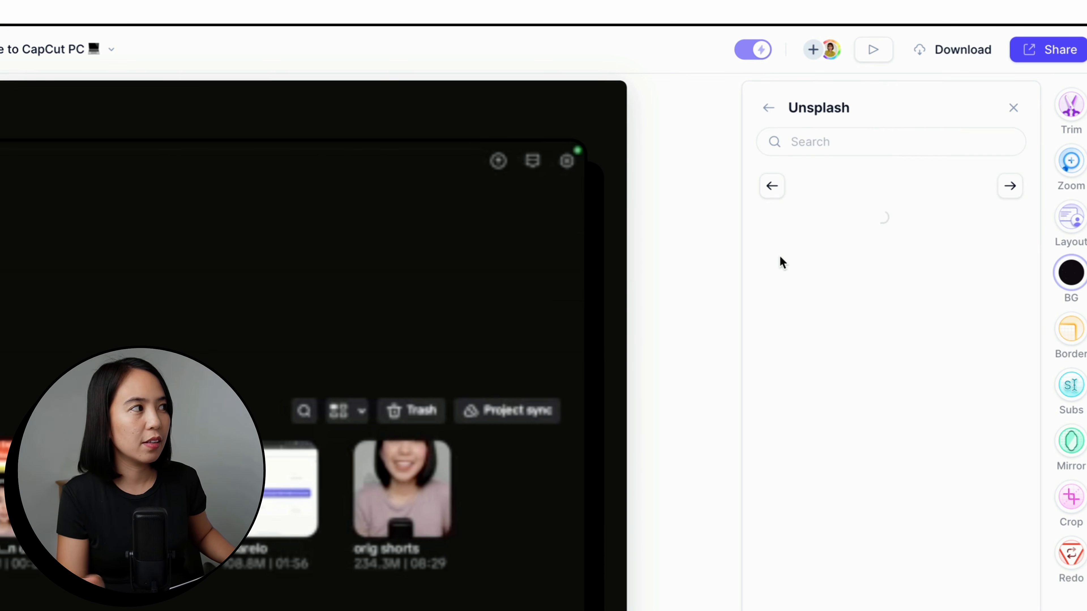
left_click(769, 109)
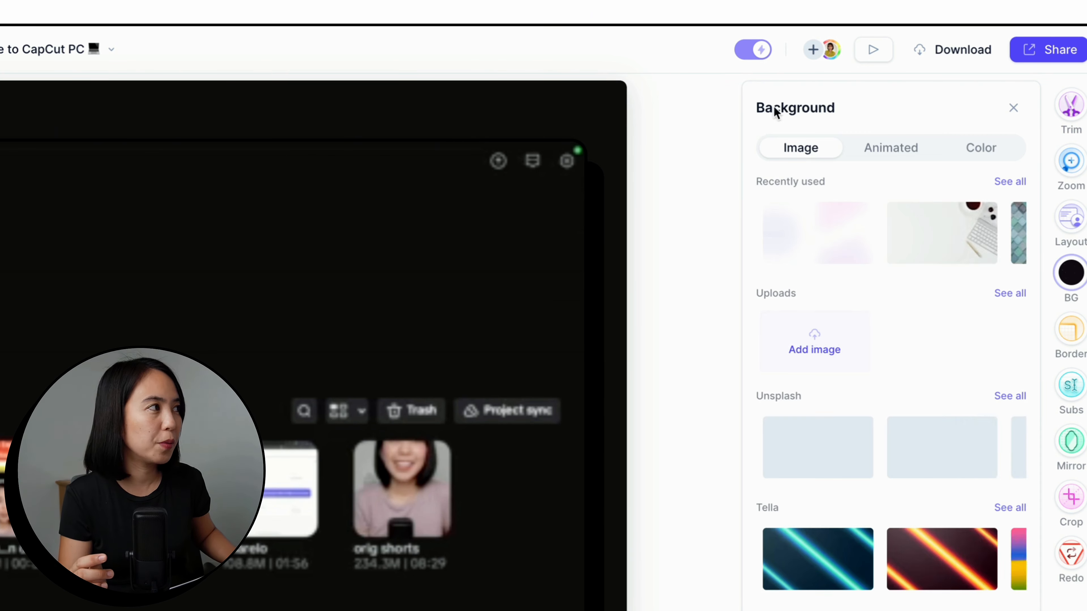
left_click(1010, 508)
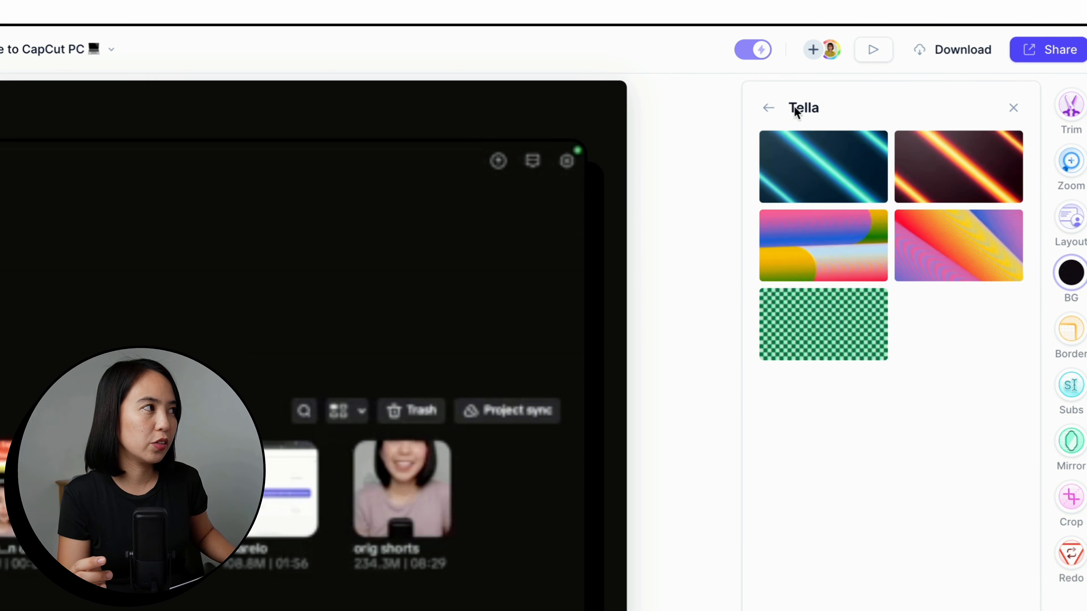
left_click(768, 112)
left_click(1010, 610)
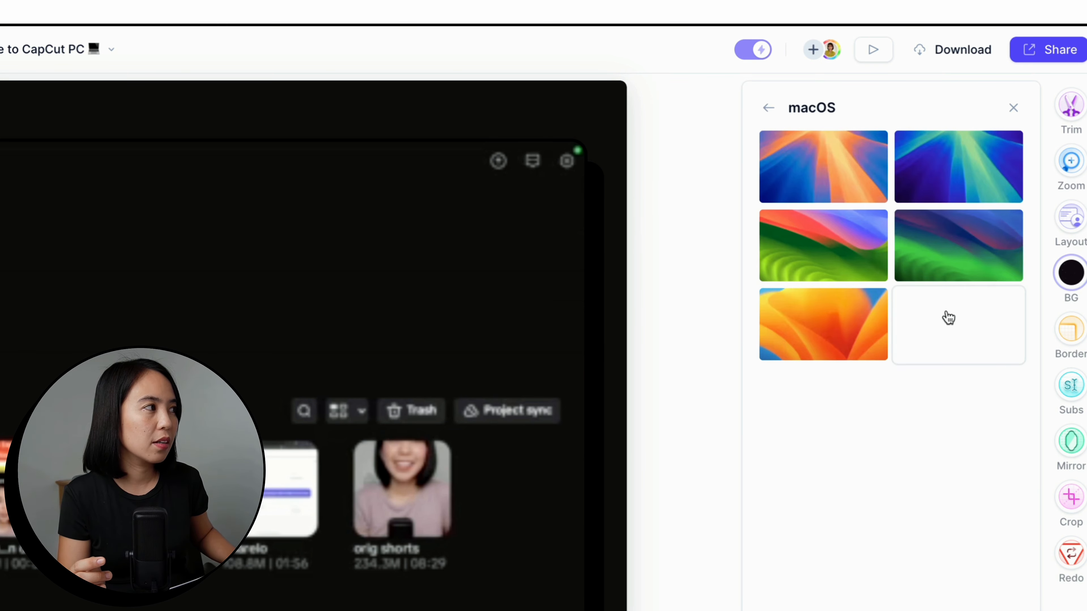
left_click(769, 108)
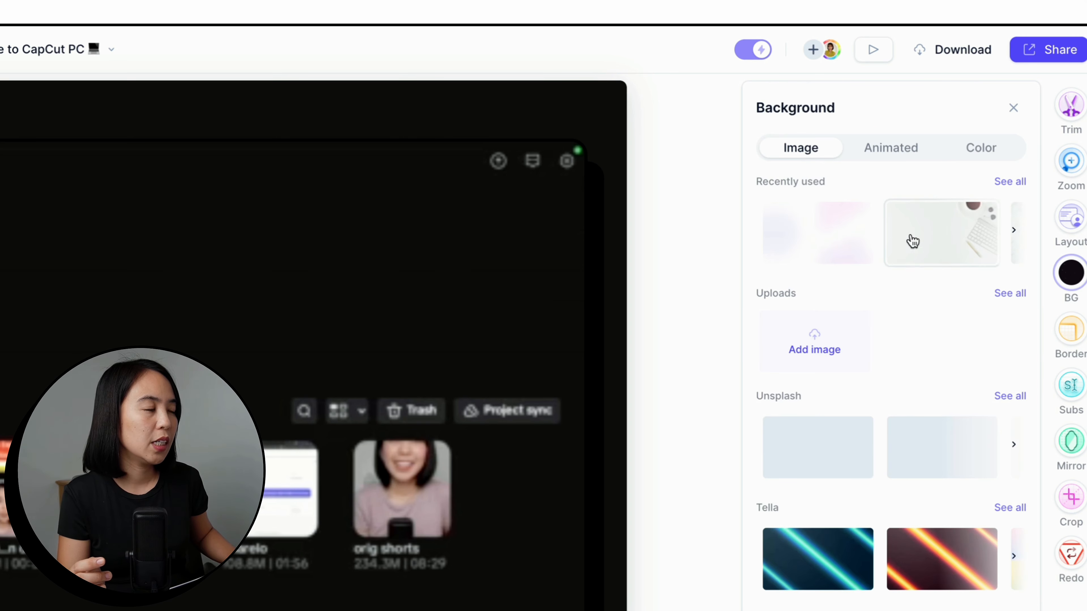
Step: Look through the animated backgrounds and apply the first blue-to-white gradient as the clip's background
left_click(892, 150)
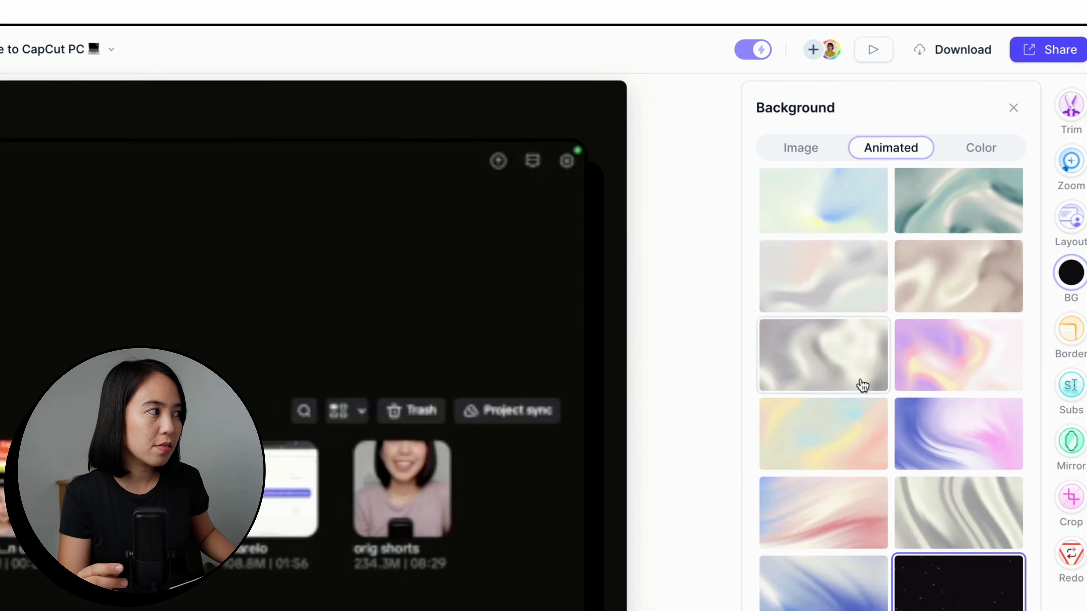
scroll(915, 510, "down", 3)
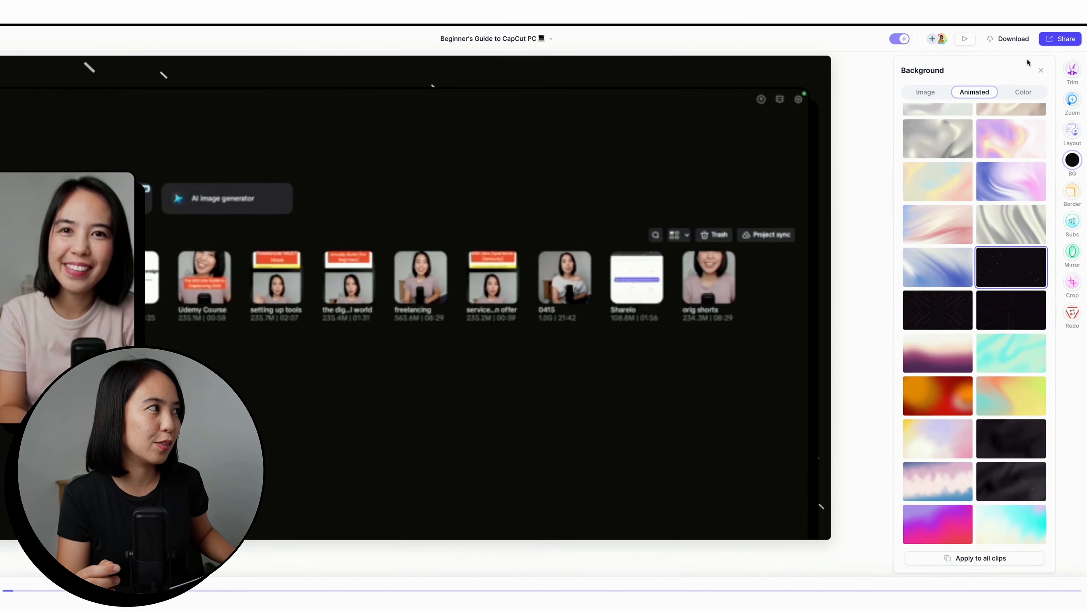
left_click(984, 153)
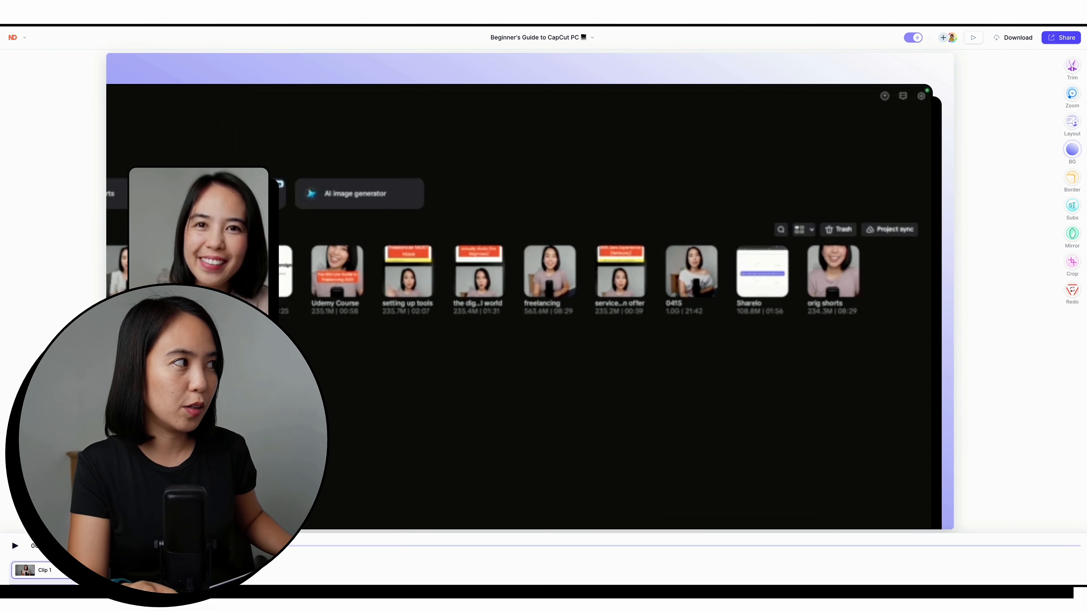
Step: Review the available color, animated and image backgrounds for the clip
left_click(1072, 150)
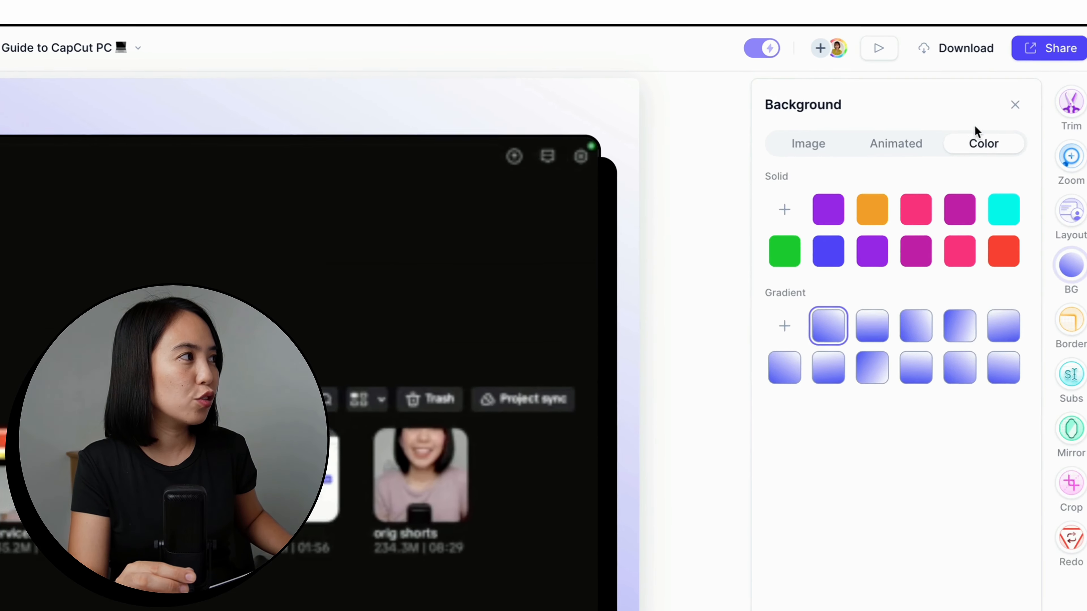
left_click(820, 159)
left_click(895, 152)
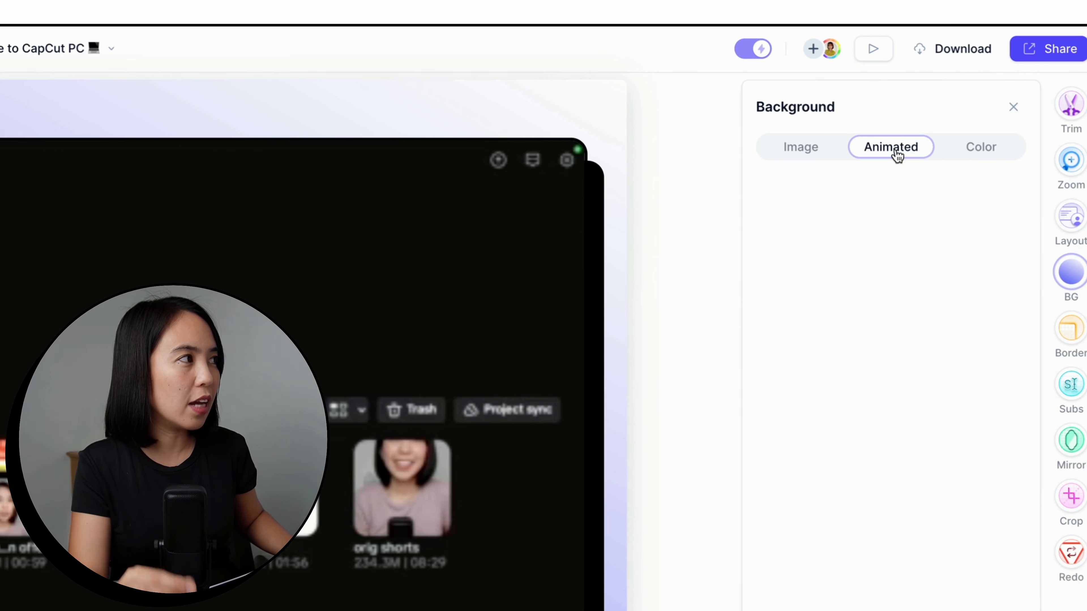
left_click(977, 153)
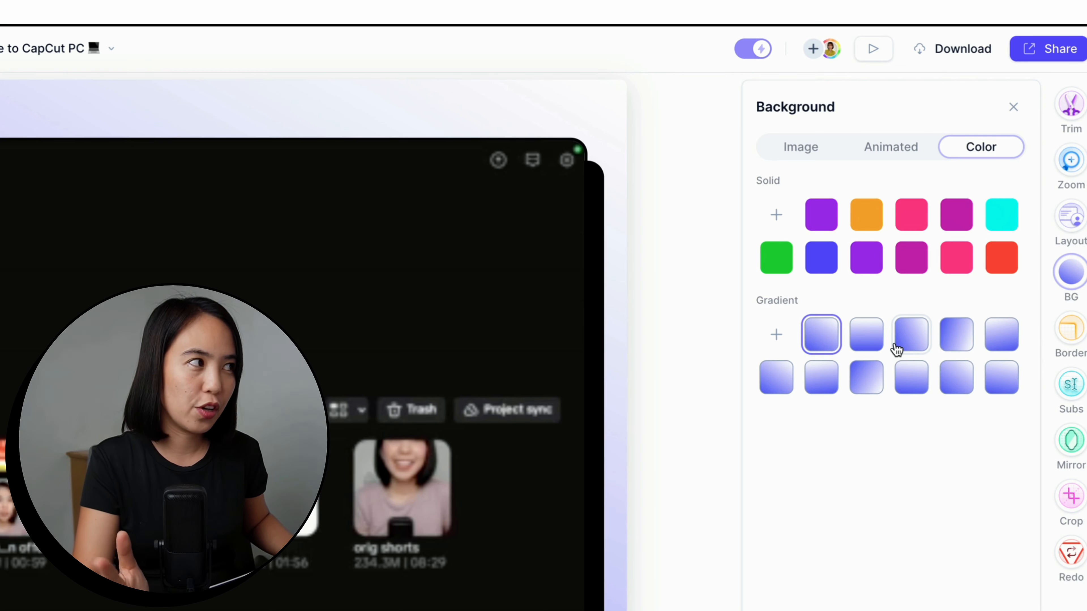
left_click(892, 150)
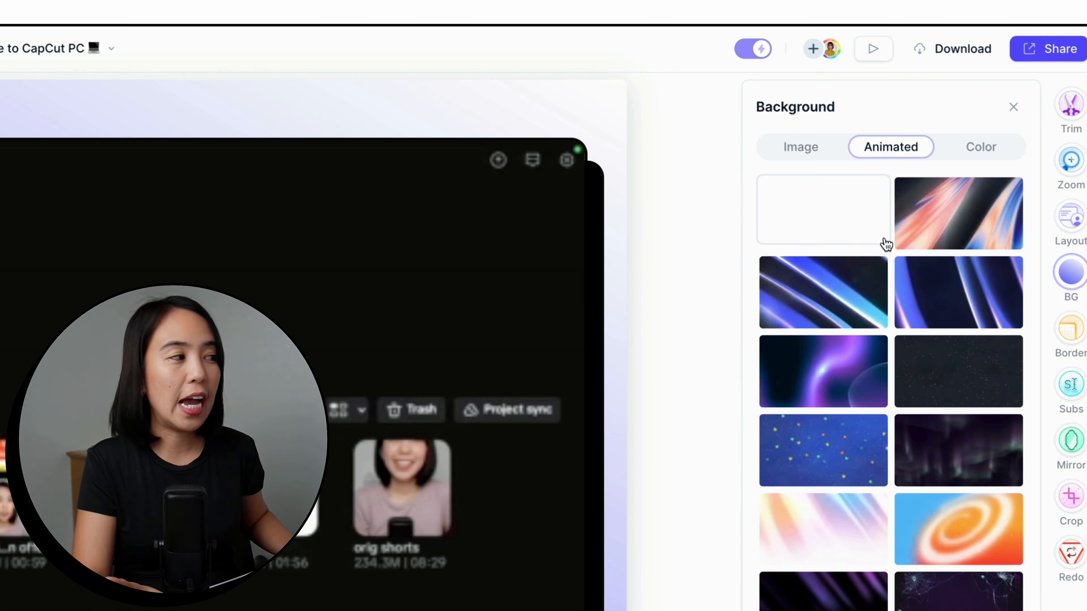
scroll(1011, 587, "down", 10)
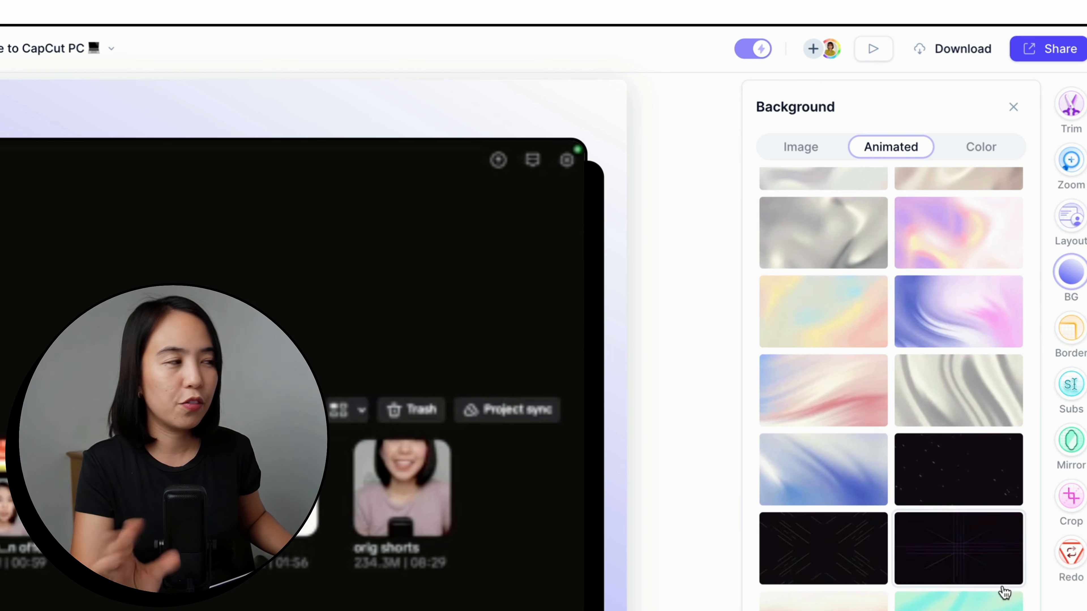
scroll(1001, 585, "up", 15)
left_click(808, 154)
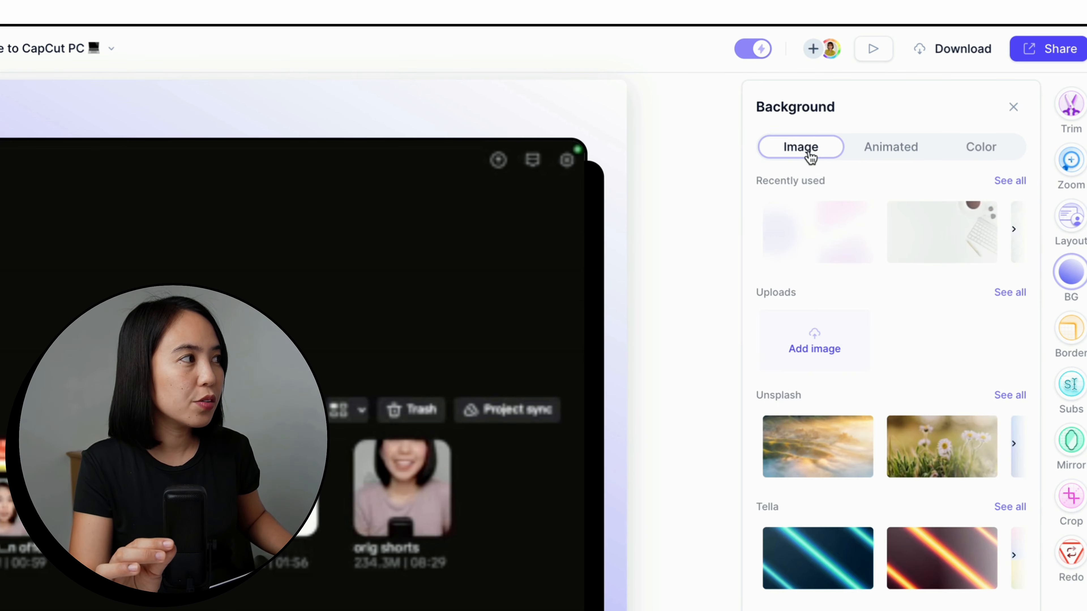
scroll(832, 227, "right", 2)
scroll(831, 227, "left", 2)
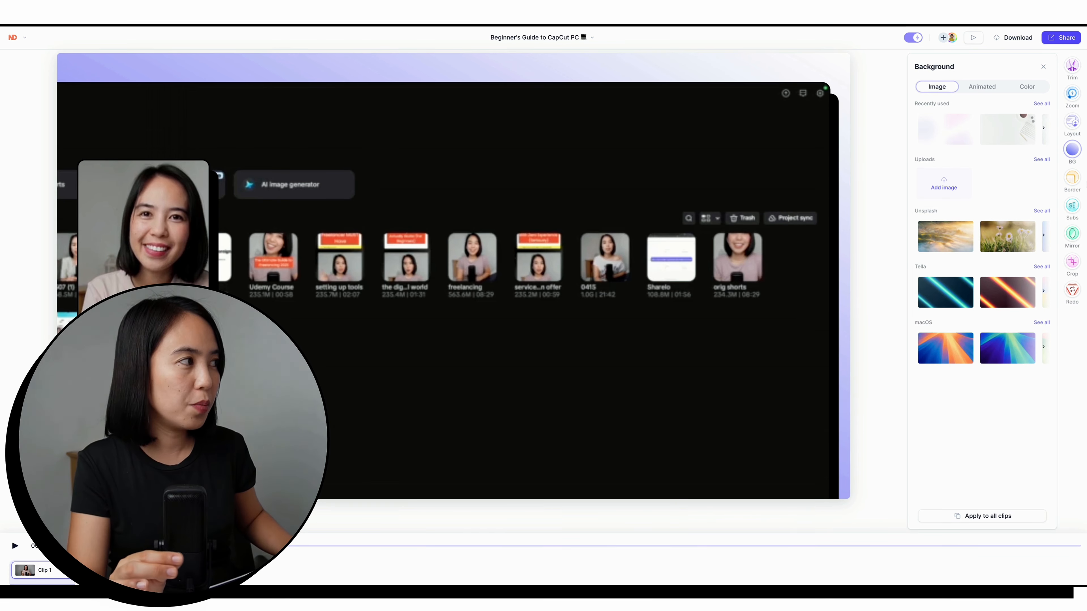
Step: Try the square and rounded border shapes with the soft-shadow, outlined and hard-shadow border styles
left_click(1071, 178)
left_click(1013, 113)
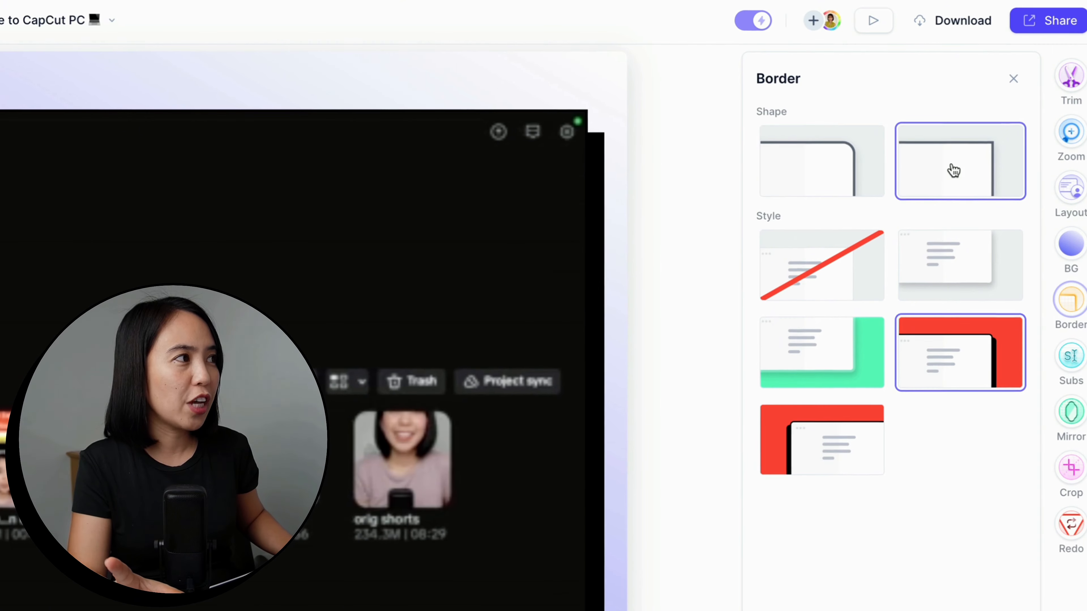
left_click(855, 175)
left_click(984, 277)
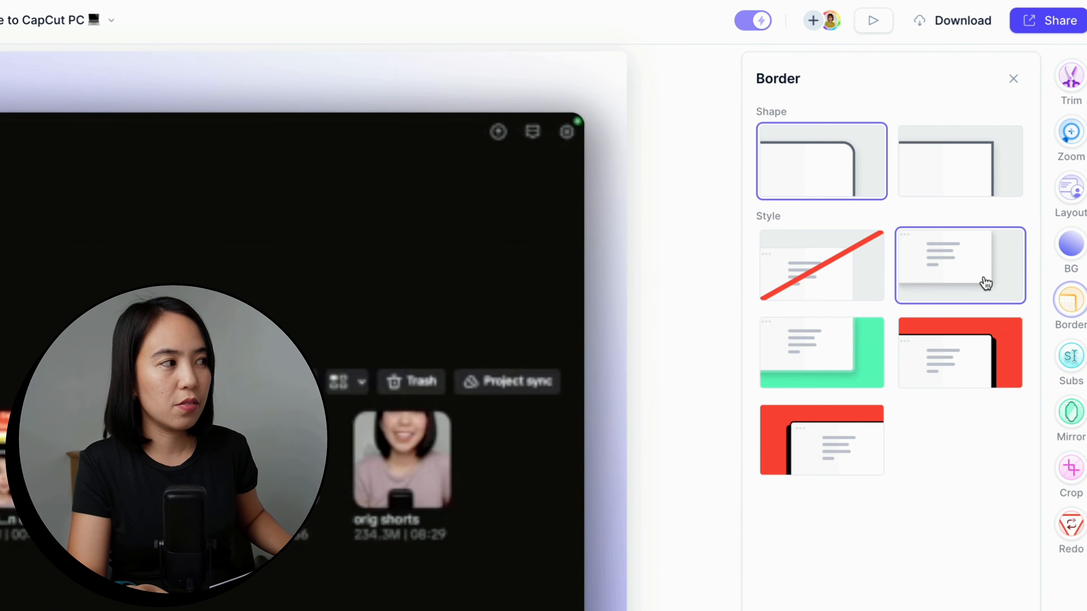
left_click(838, 356)
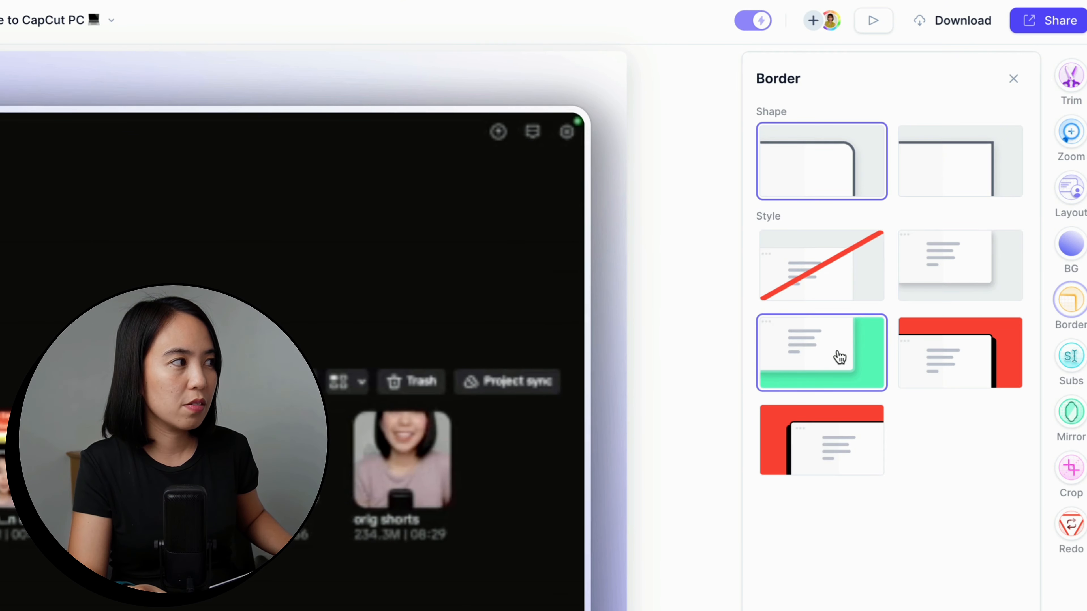
left_click(847, 466)
Step: Give the screen and camera a square-cornered border with the hard black shadow offset to the lower left
left_click(945, 375)
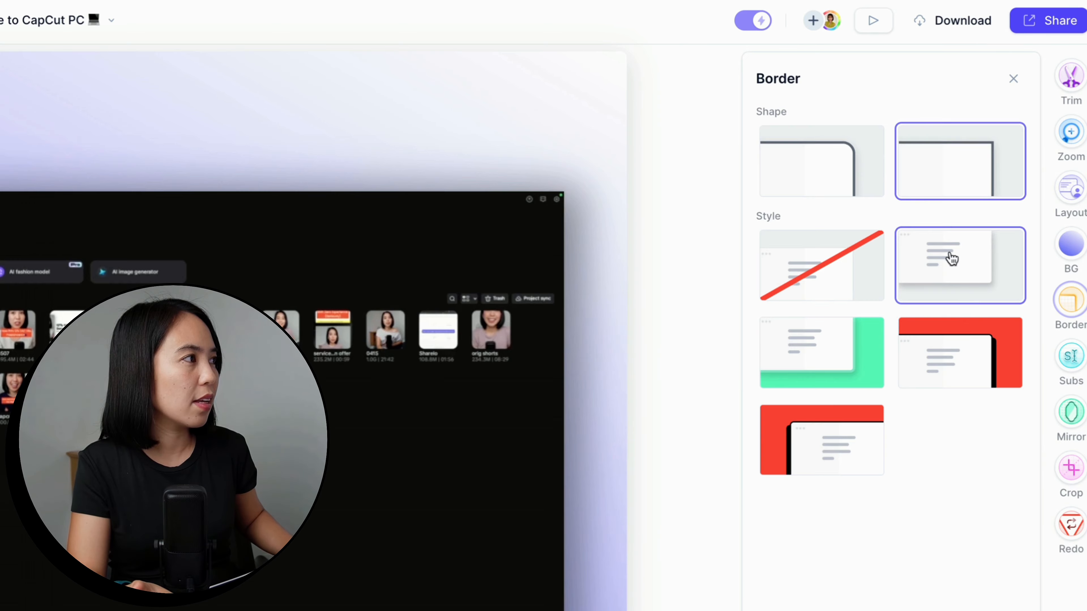
left_click(967, 368)
left_click(871, 426)
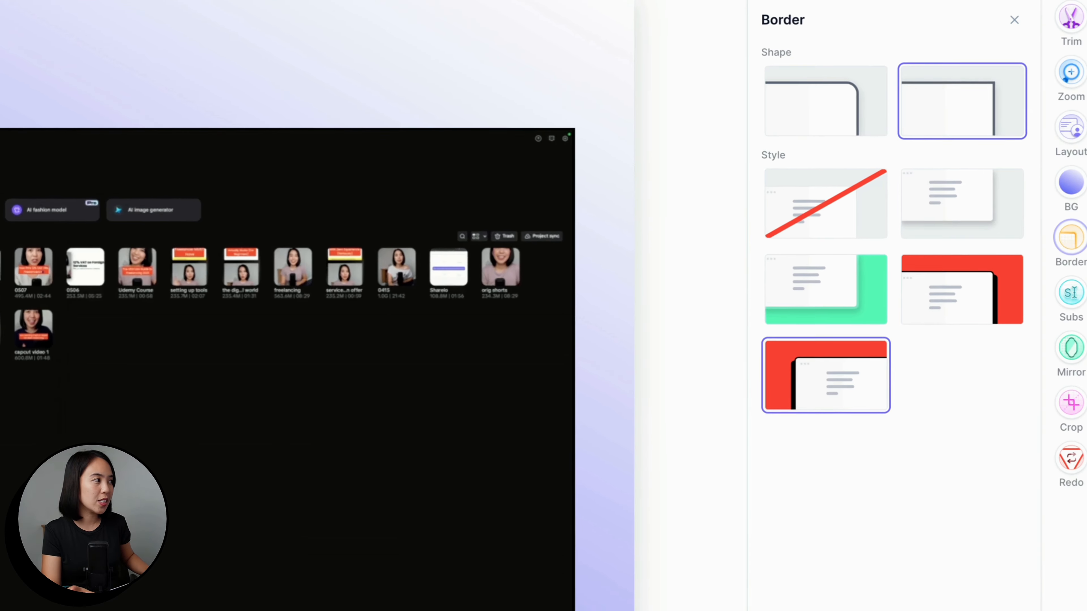
Step: Enable subtitles for the video, try the Highlight style and apply the yellow Cannes style
left_click(1072, 299)
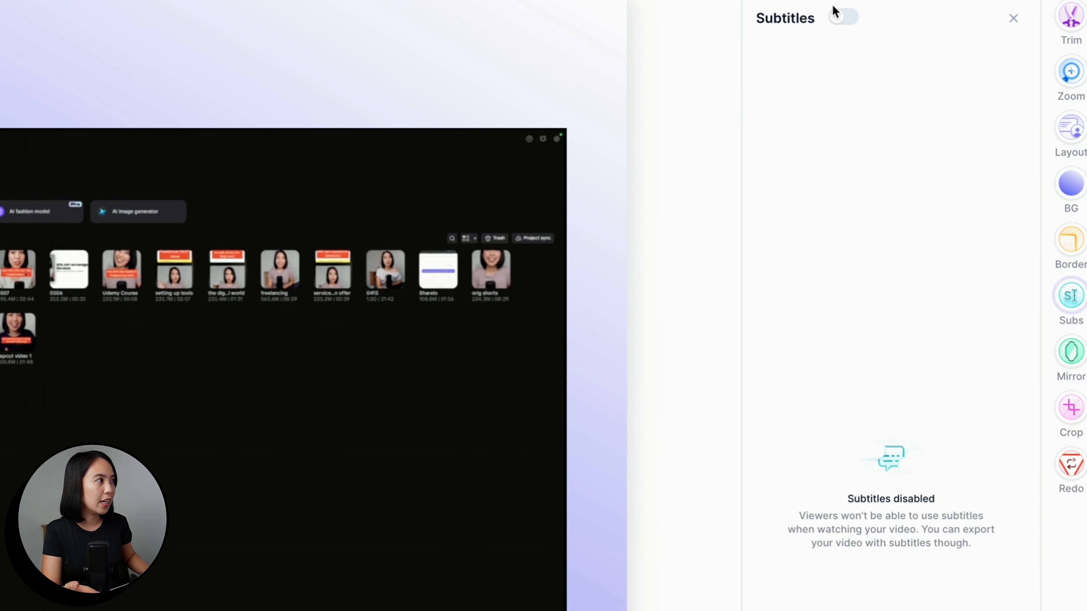
left_click(838, 18)
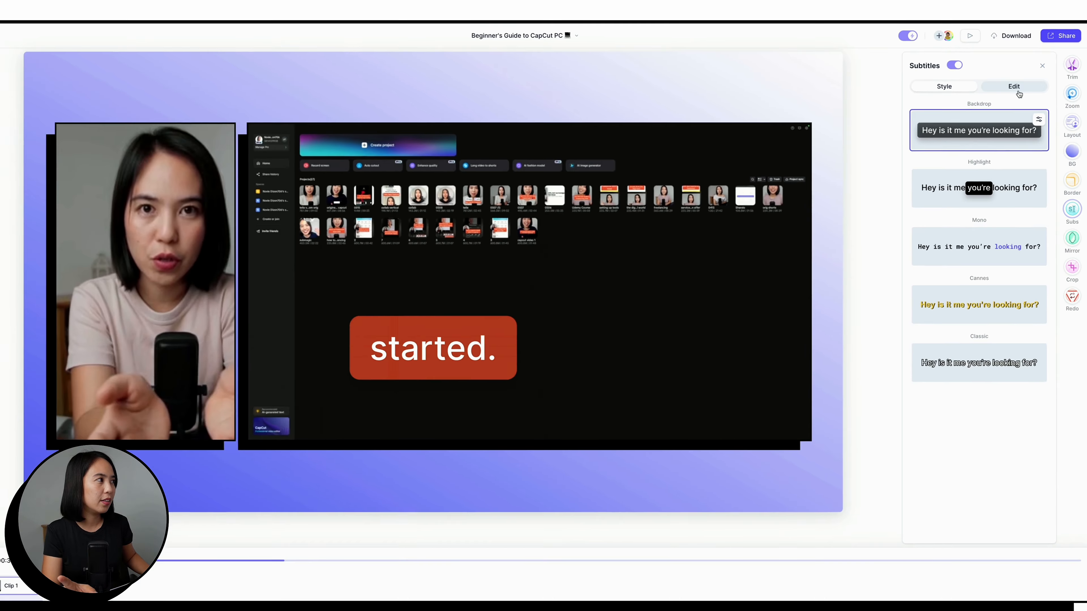
left_click(992, 189)
left_click(993, 306)
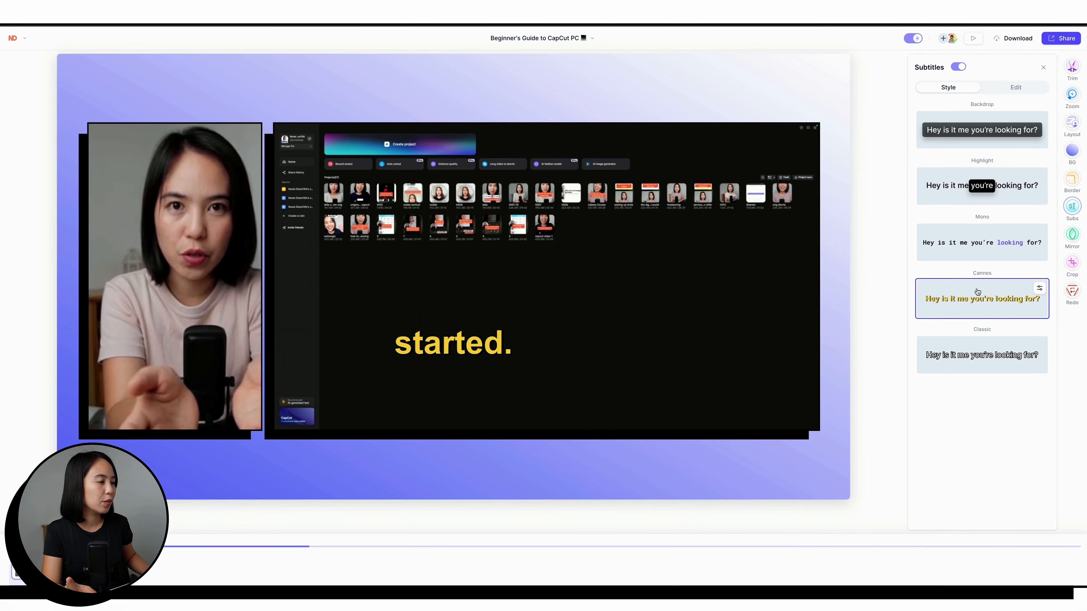